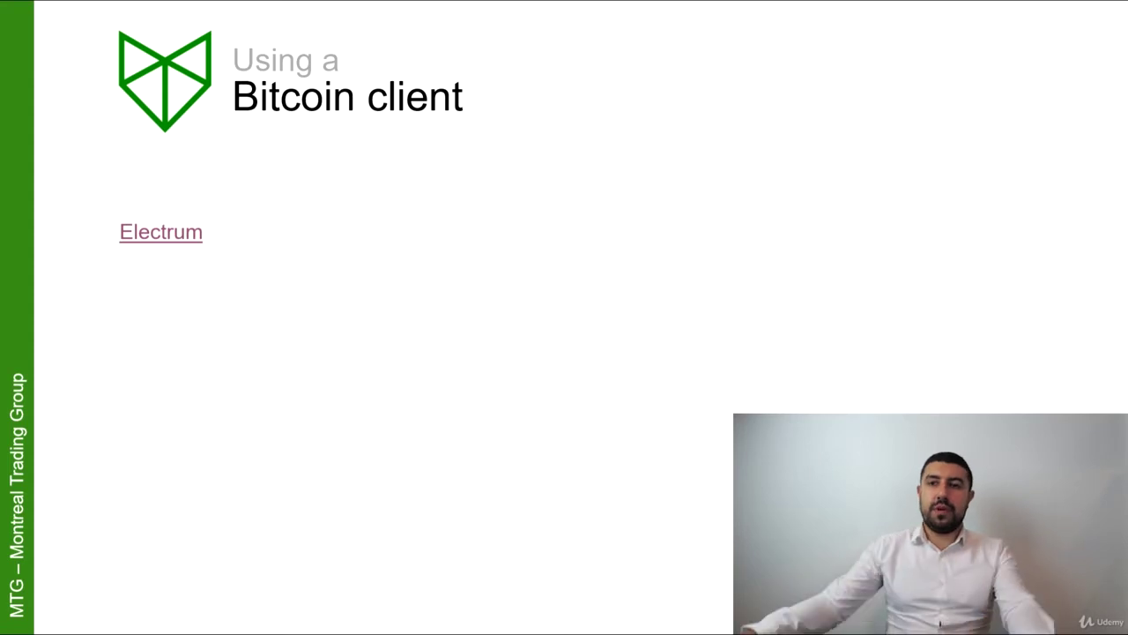
Exit the slideshow and open the Electrum website link from the Bitcoin client slide.
key(Escape)
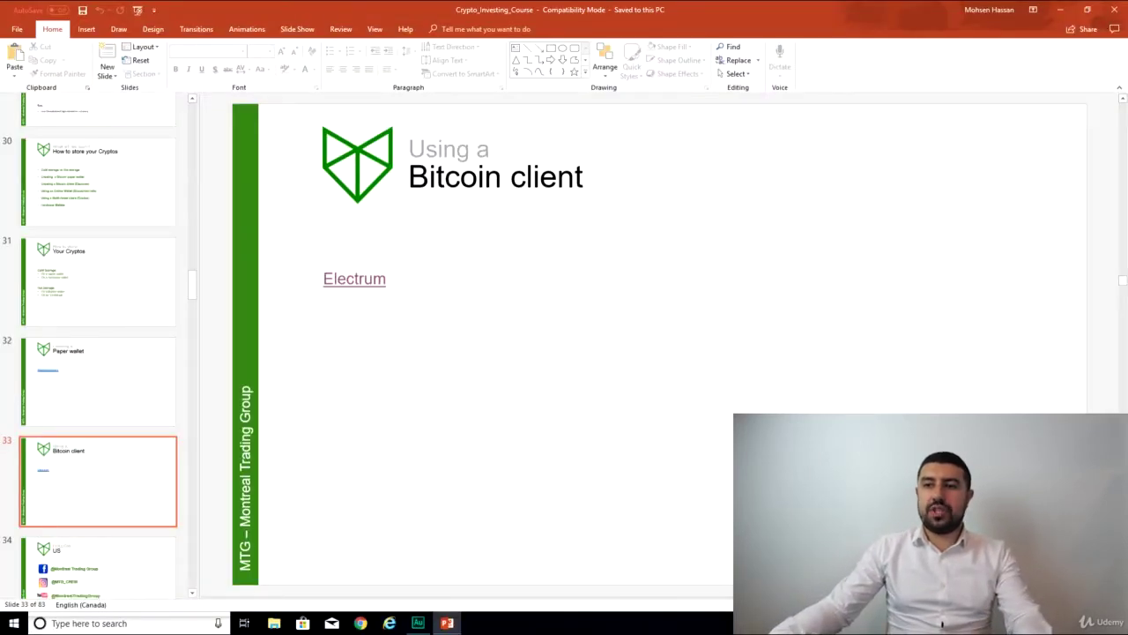
ctrl+click(354, 278)
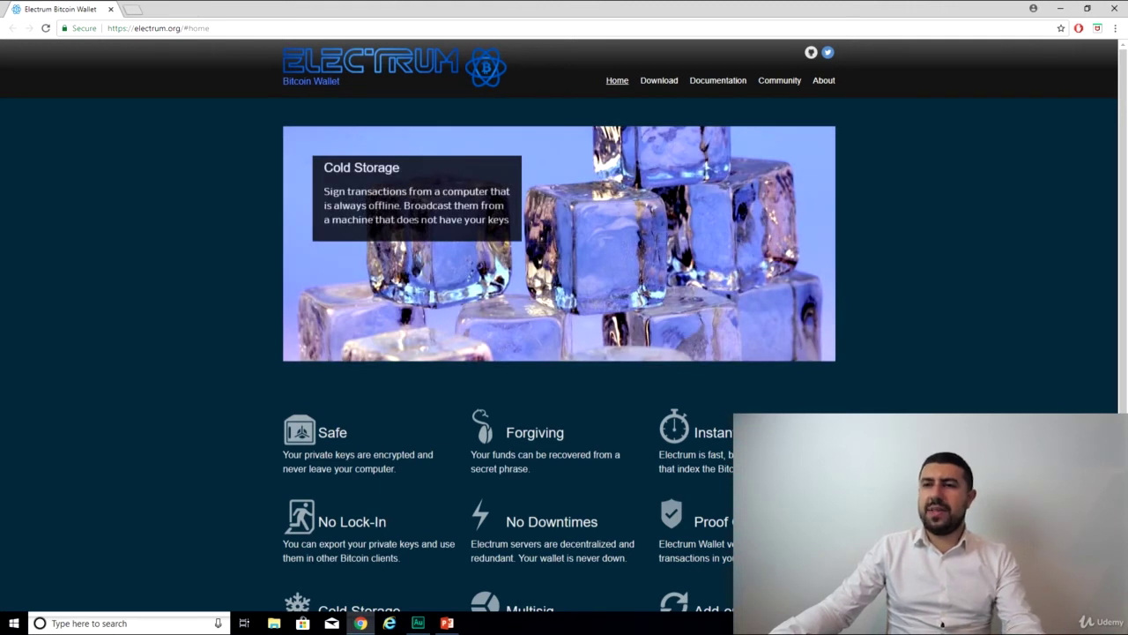
Scroll the electrum.org home page down to the features grid and Download Electrum button.
scroll(564, 326, down, 1)
scroll(564, 326, down, 2)
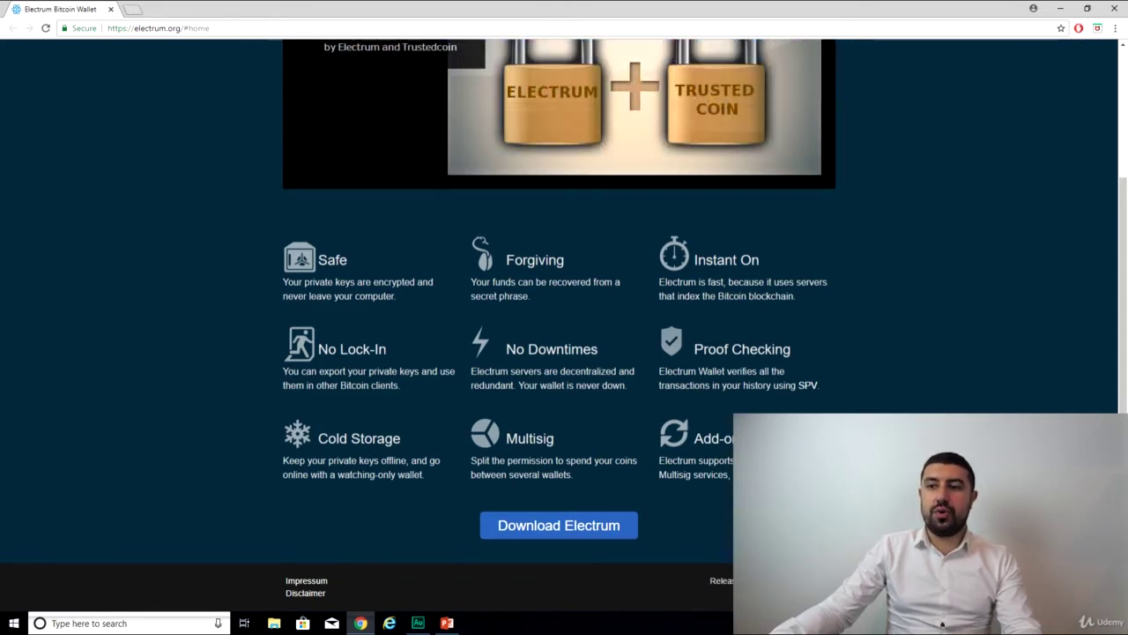
drag(397, 296, 355, 296)
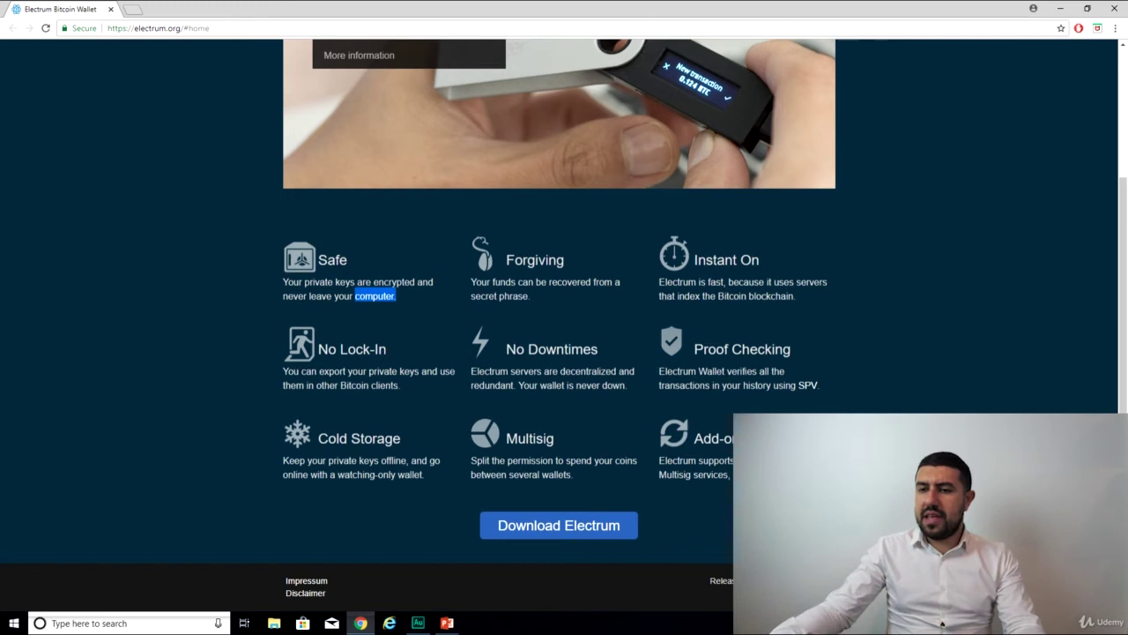
Download the Electrum 3.2.2 Windows installer and install it into the default folder.
click(559, 525)
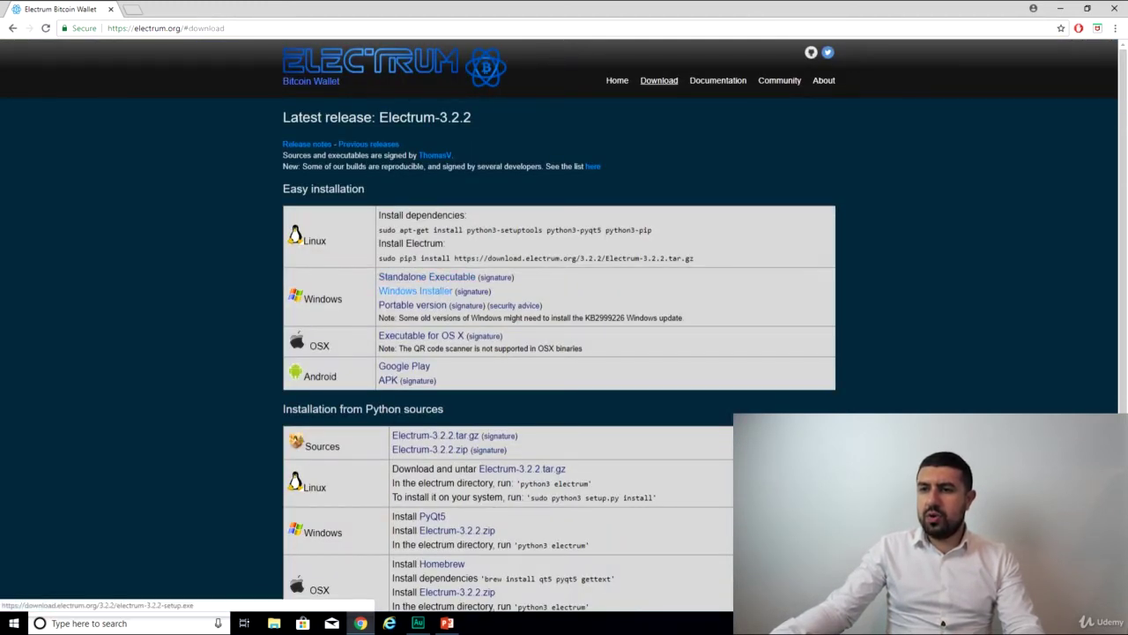
click(415, 291)
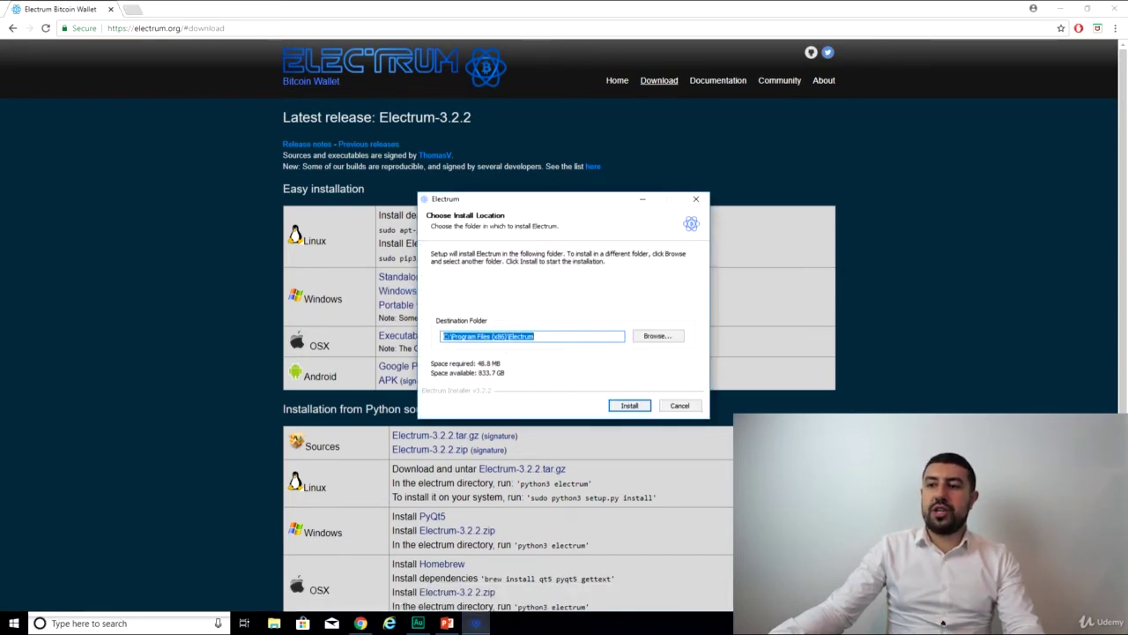
key(Return)
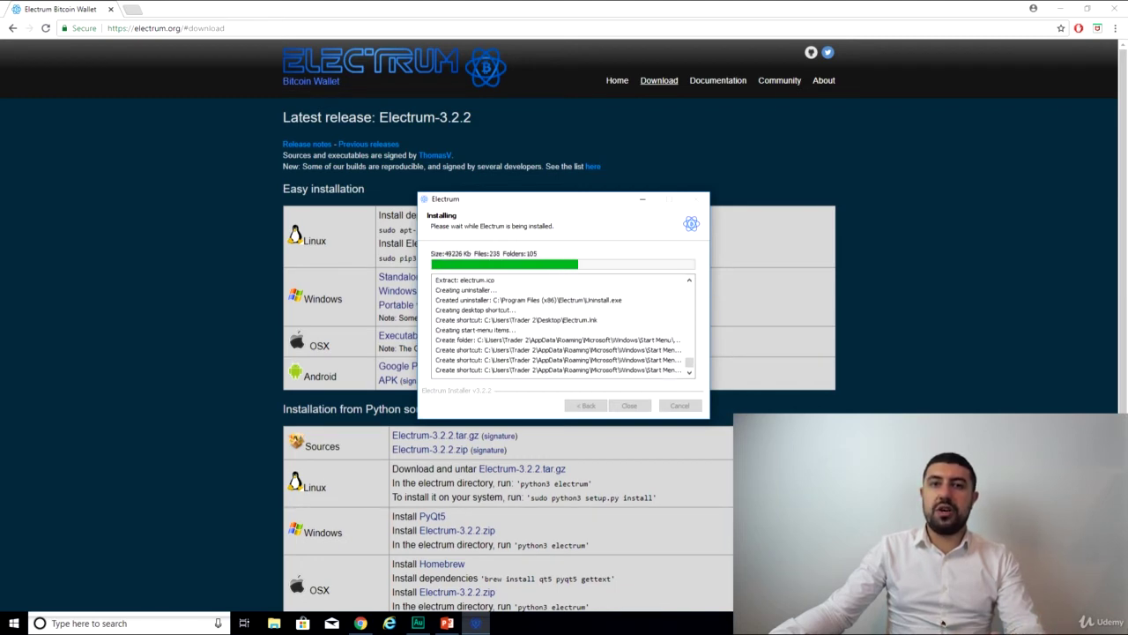
key(Return)
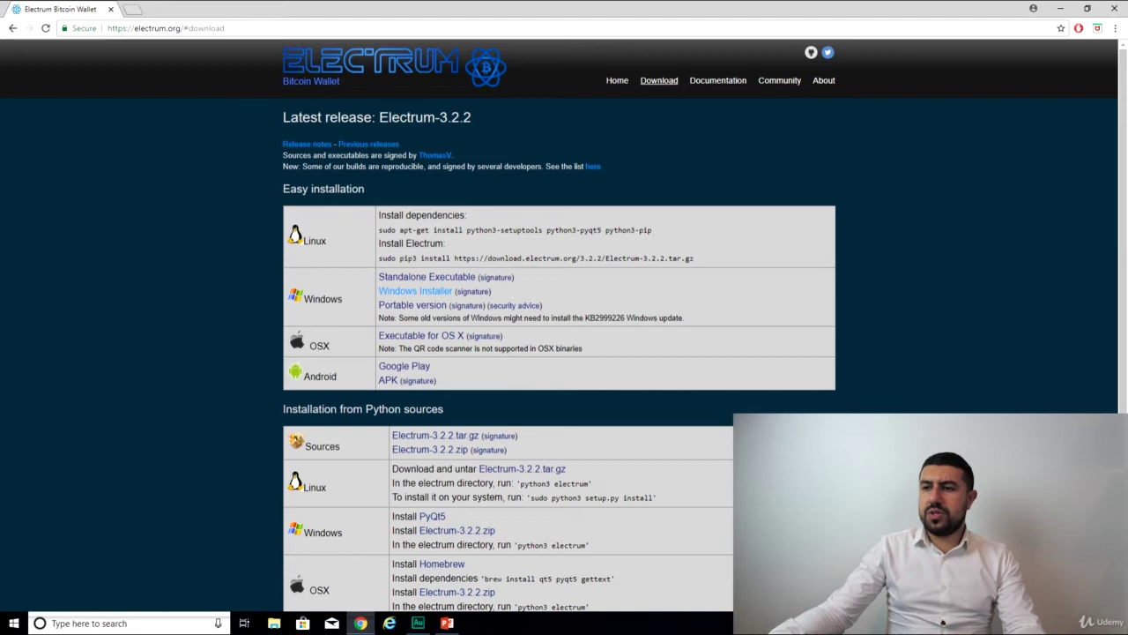
Show the desktop and launch Electrum from its desktop shortcut.
key(alt+Tab)
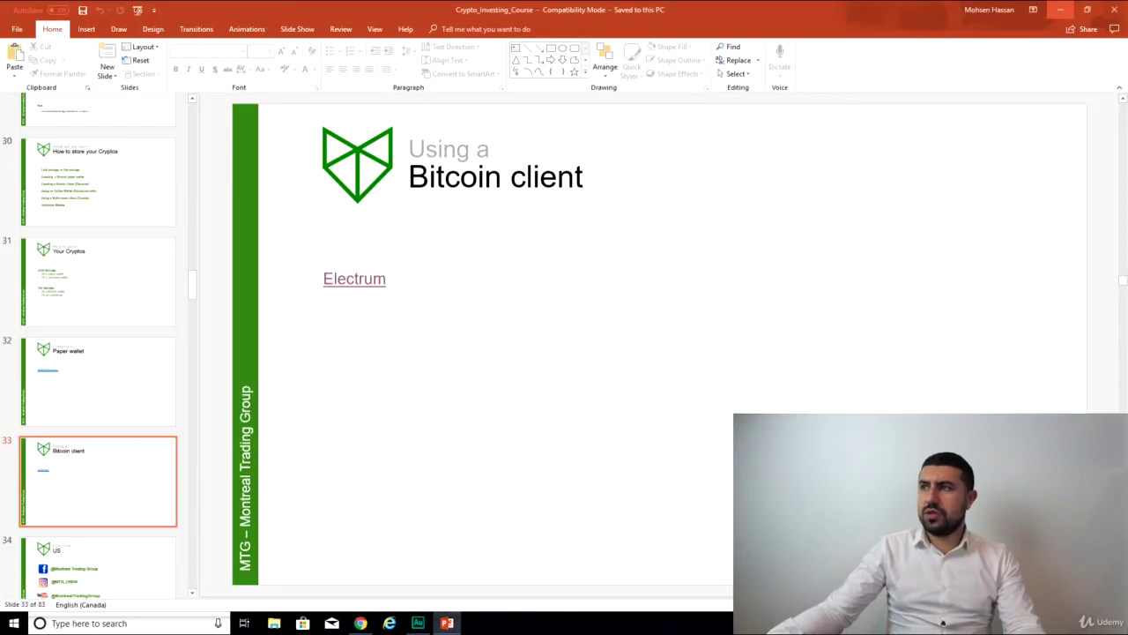
key(super+d)
click(66, 438)
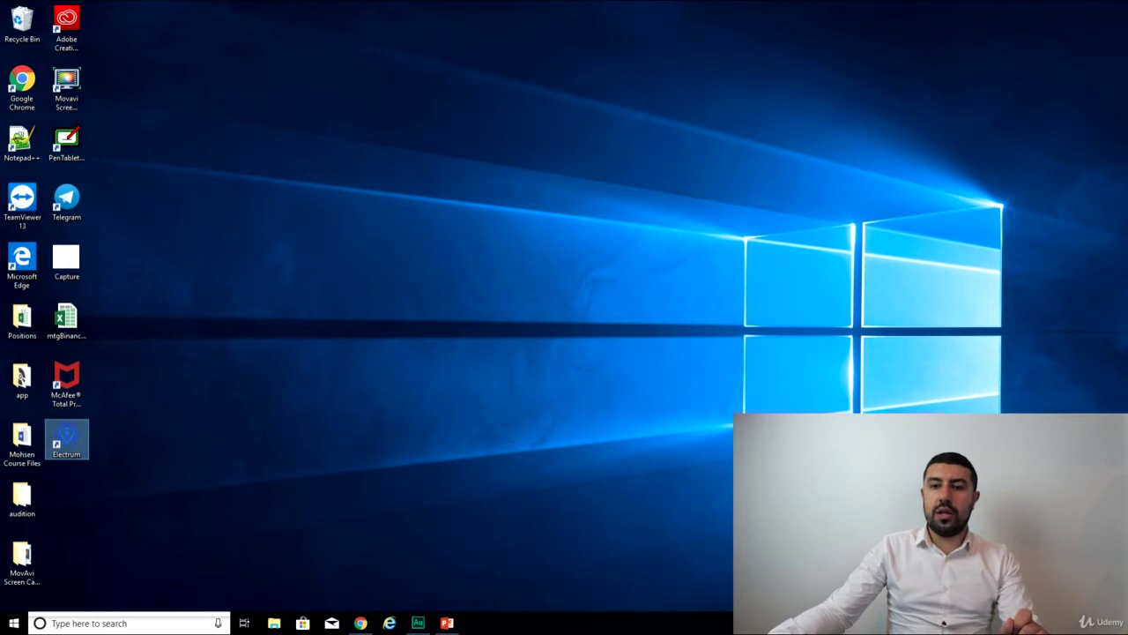
key(Return)
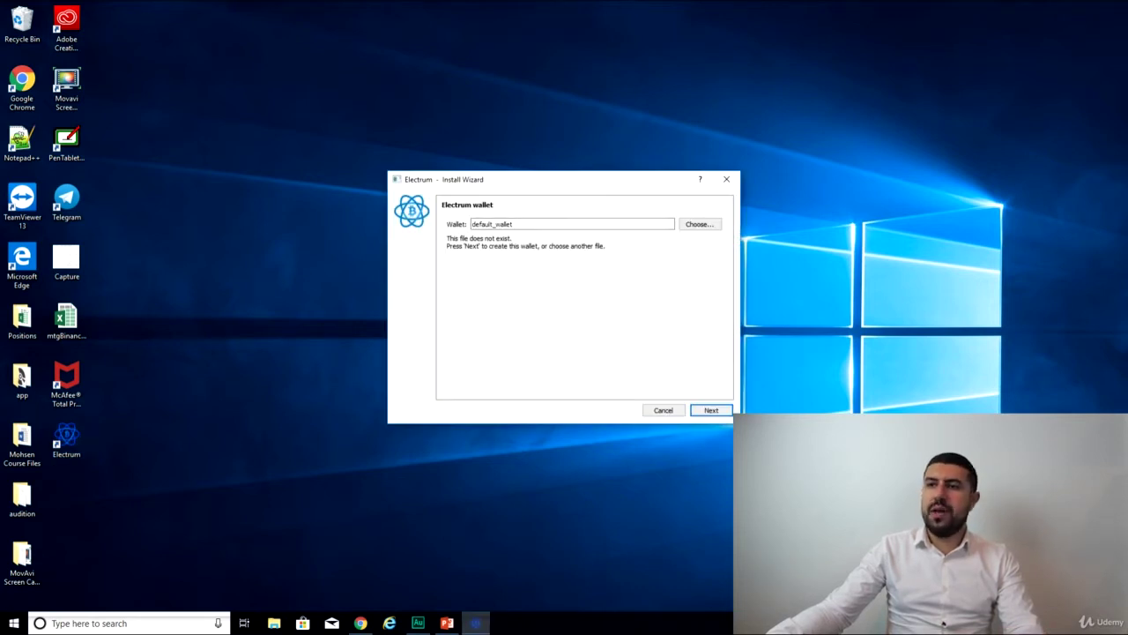
Replace default_wallet with the name CryptoInvestmentCourse and continue.
key(Tab)
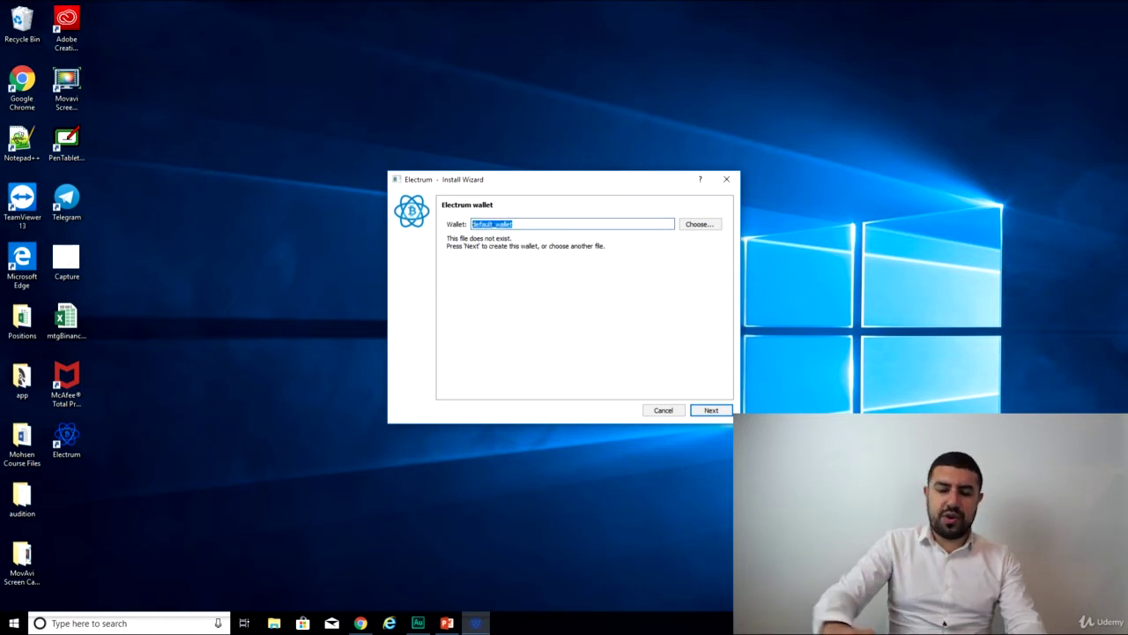
text(CryptoInvestmentCourse)
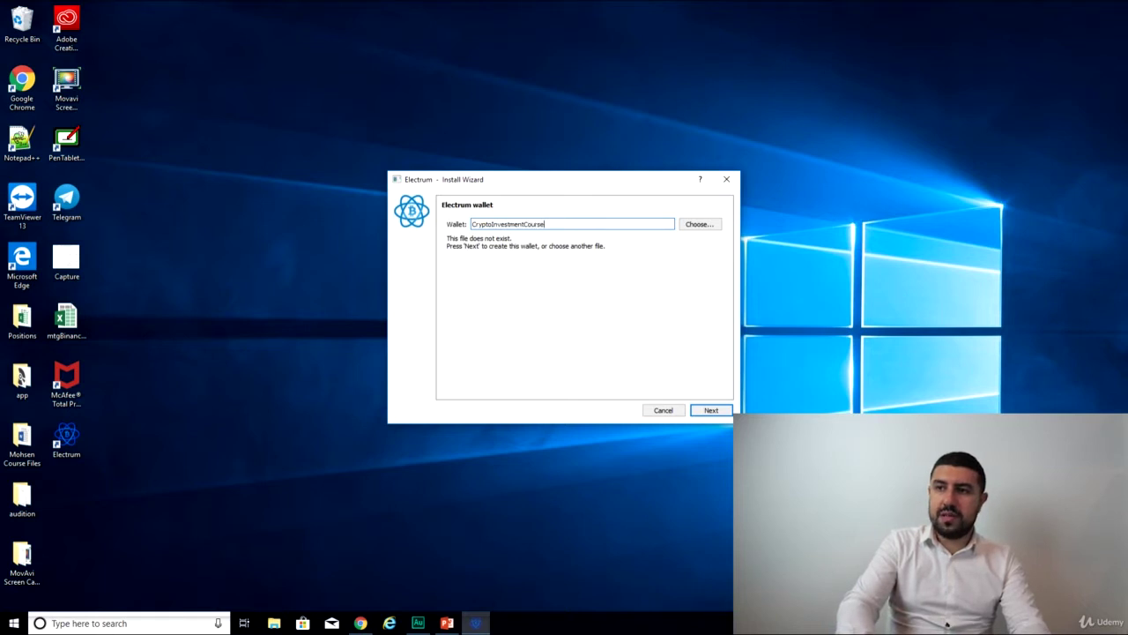
key(Return)
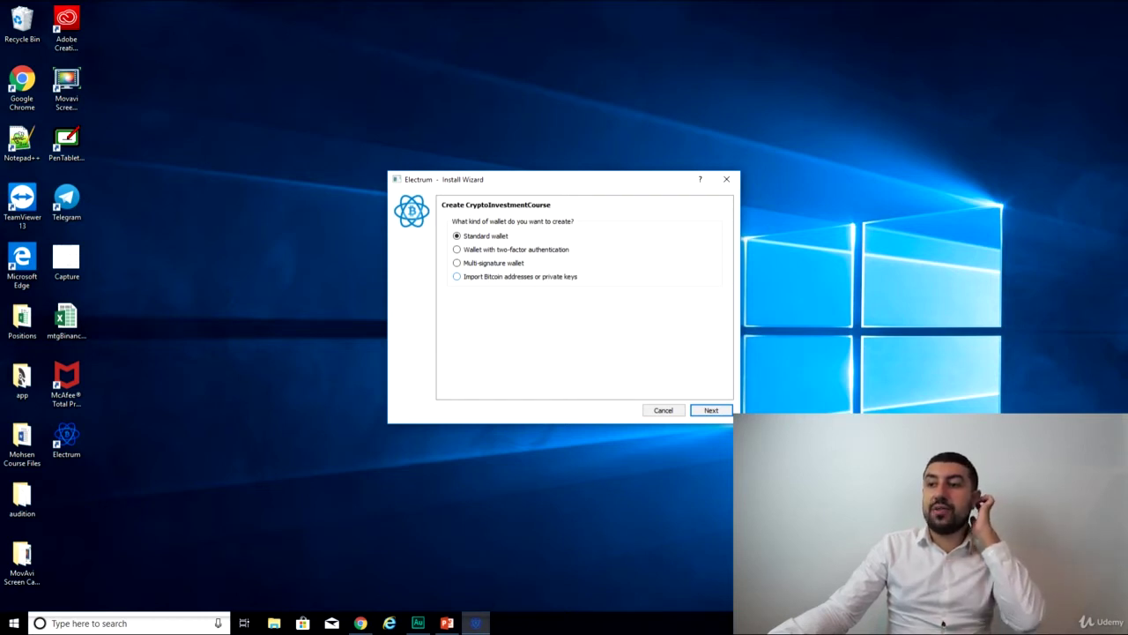
Choose Standard wallet, Create a new seed, and the Segwit seed type.
key(Return)
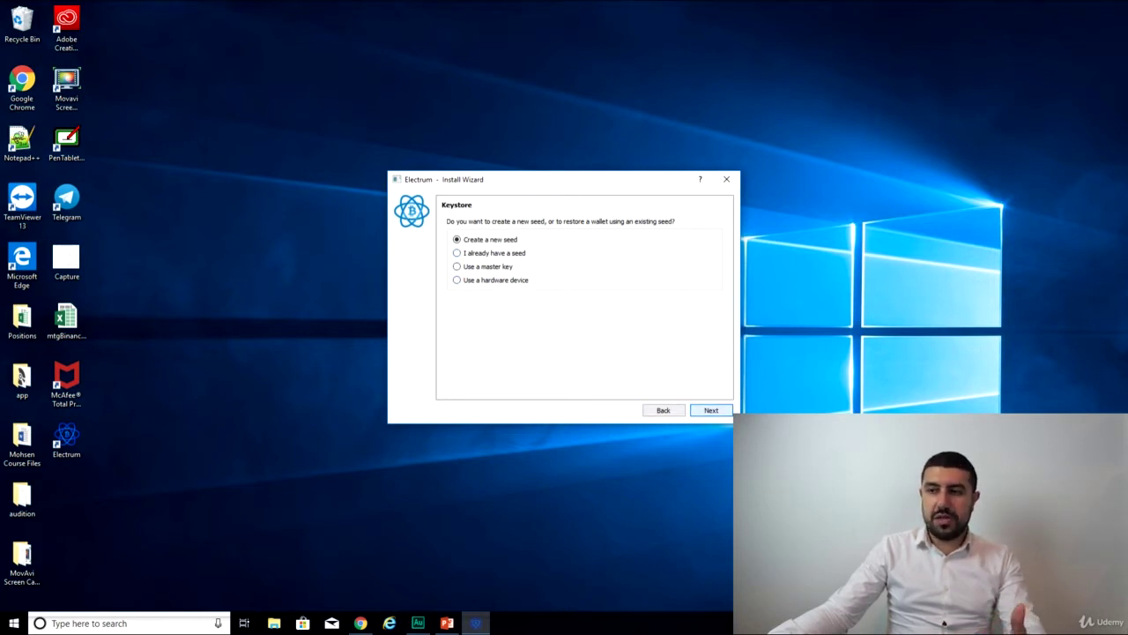
key(Return)
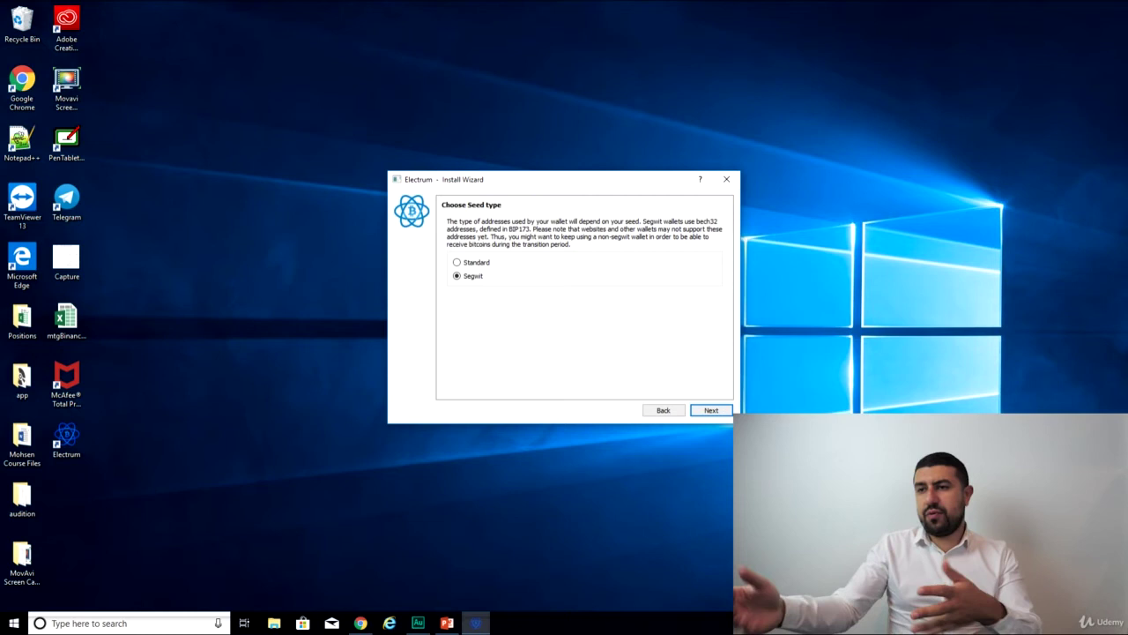
key(Return)
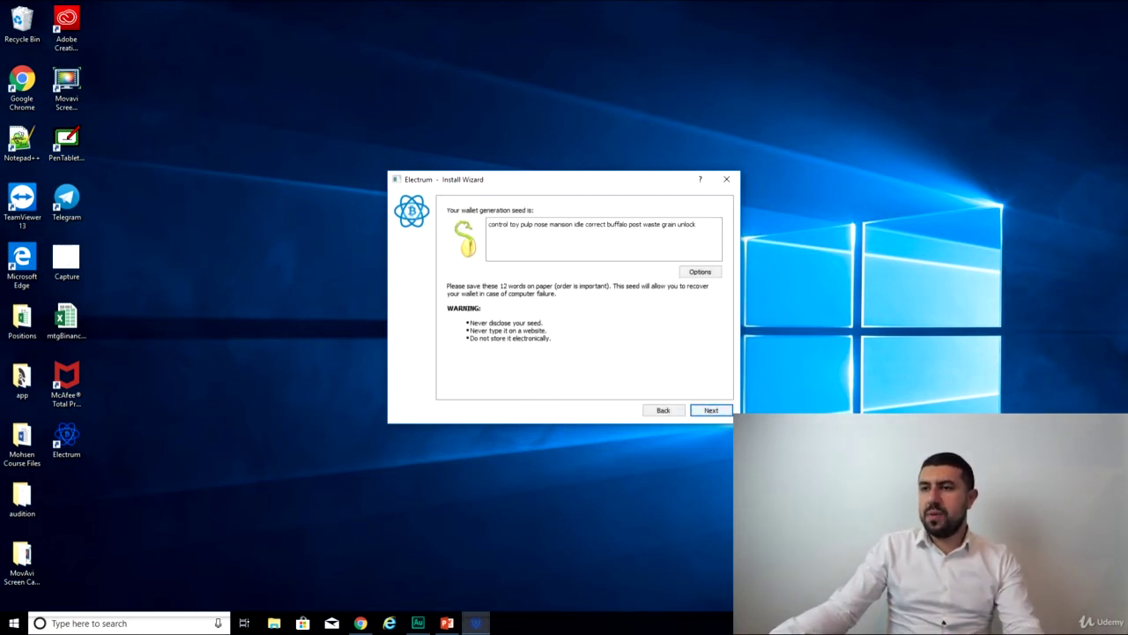
Select the full 12-word seed phrase and open File Explorer.
drag(696, 224, 488, 224)
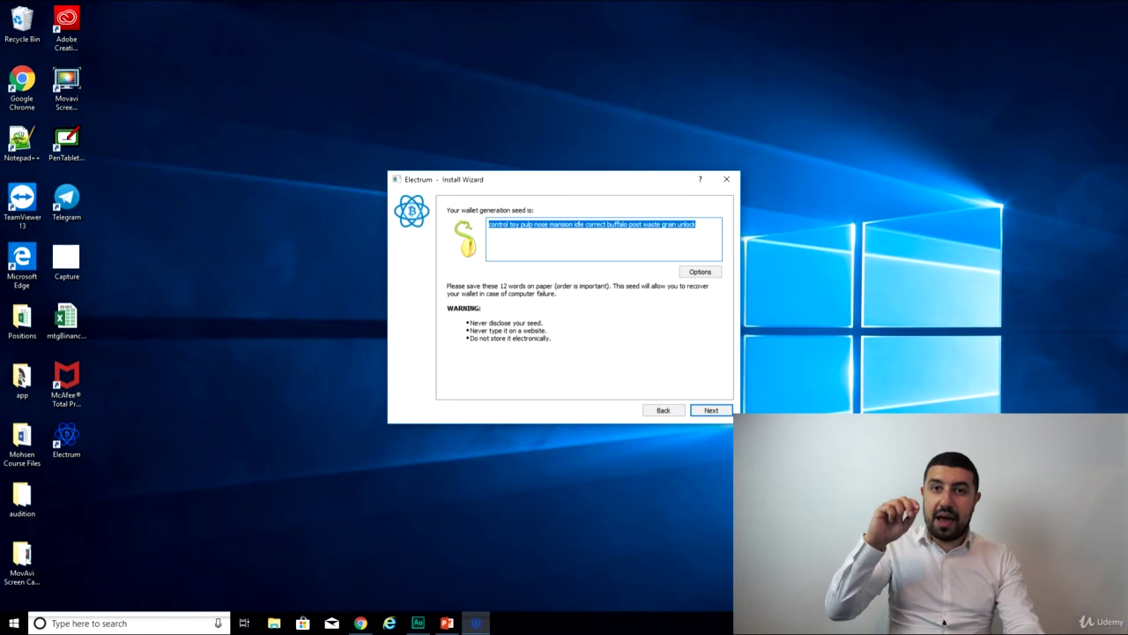
key(super+e)
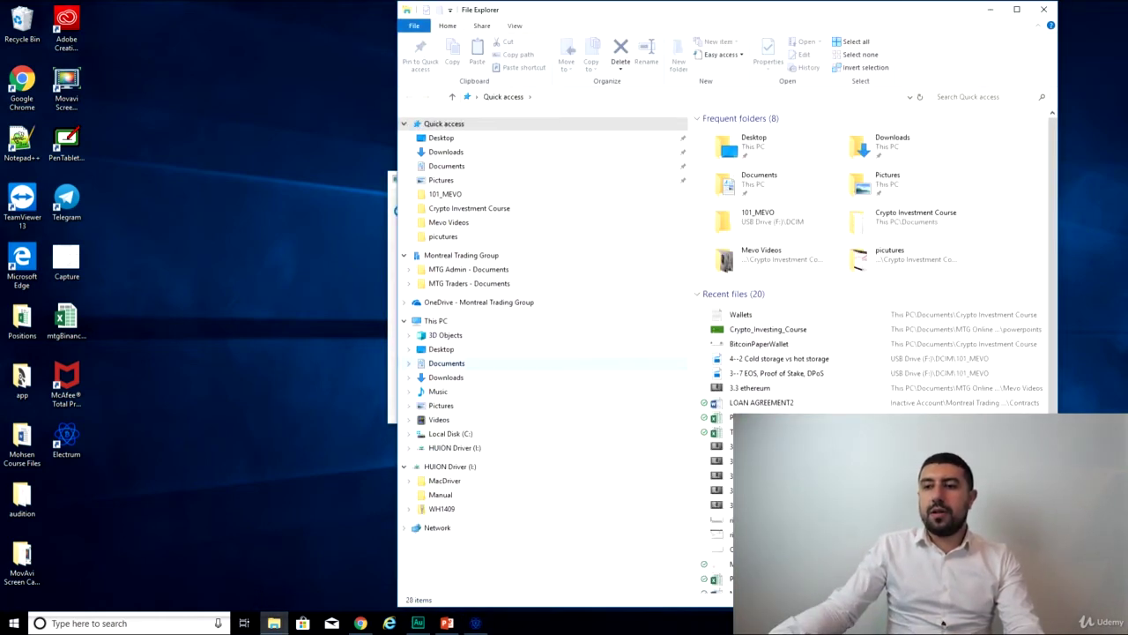
Open the Wallets text file from Documents\Crypto Investment Course and minimize File Explorer.
click(446, 363)
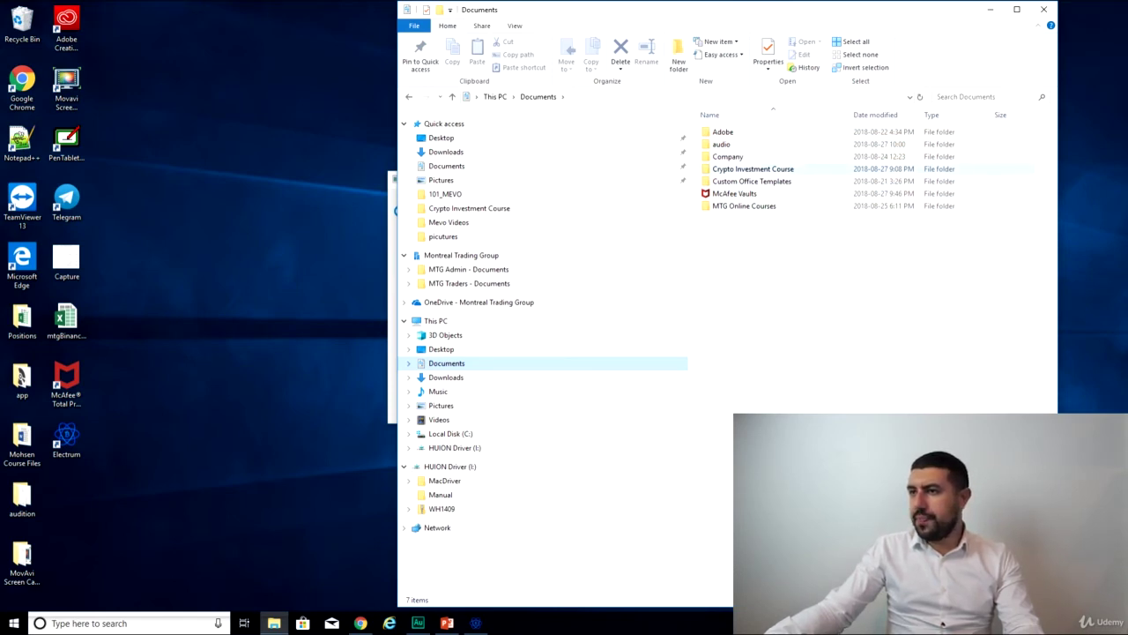
double_click(753, 168)
double_click(802, 149)
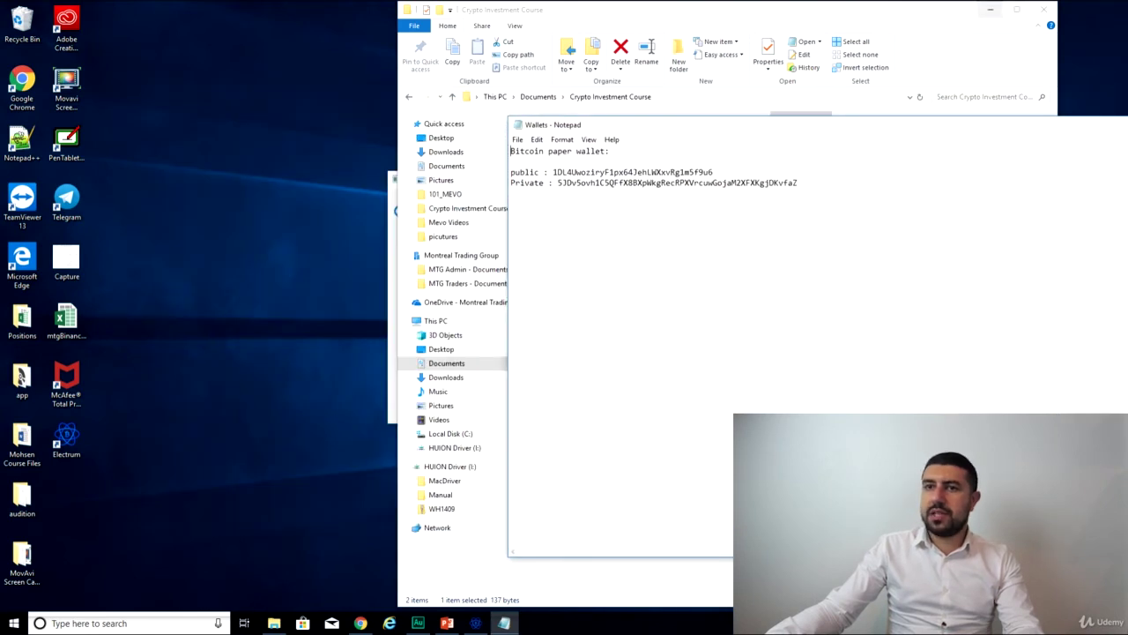
click(983, 5)
click(990, 9)
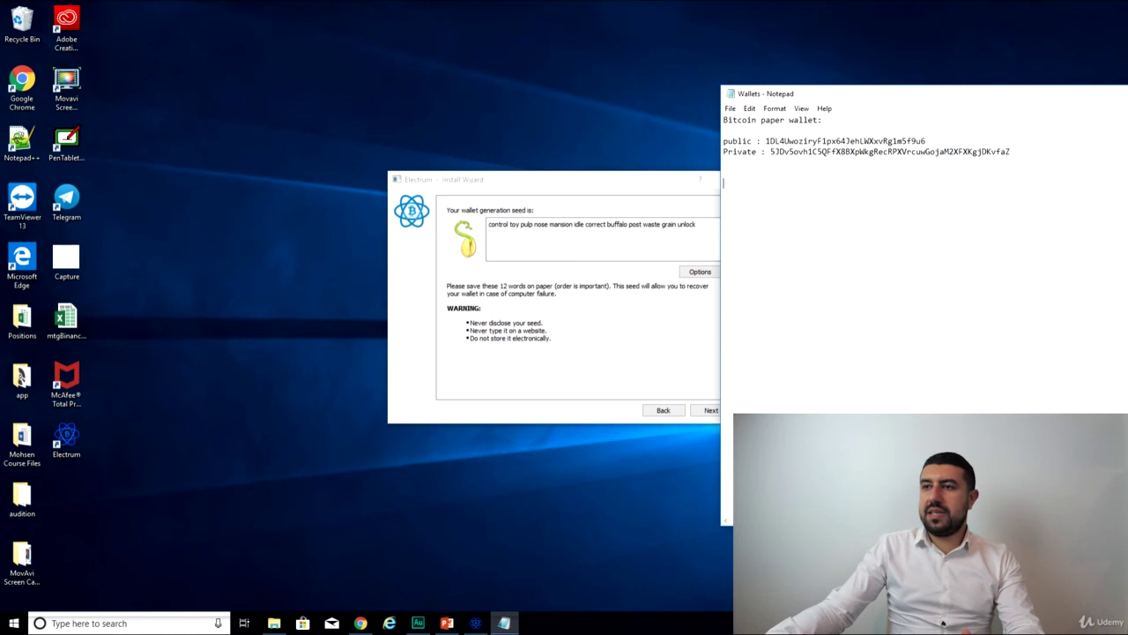
Type the label 'Electrum :' in the Wallets note, undoing a mistaken paste.
text(Electr)
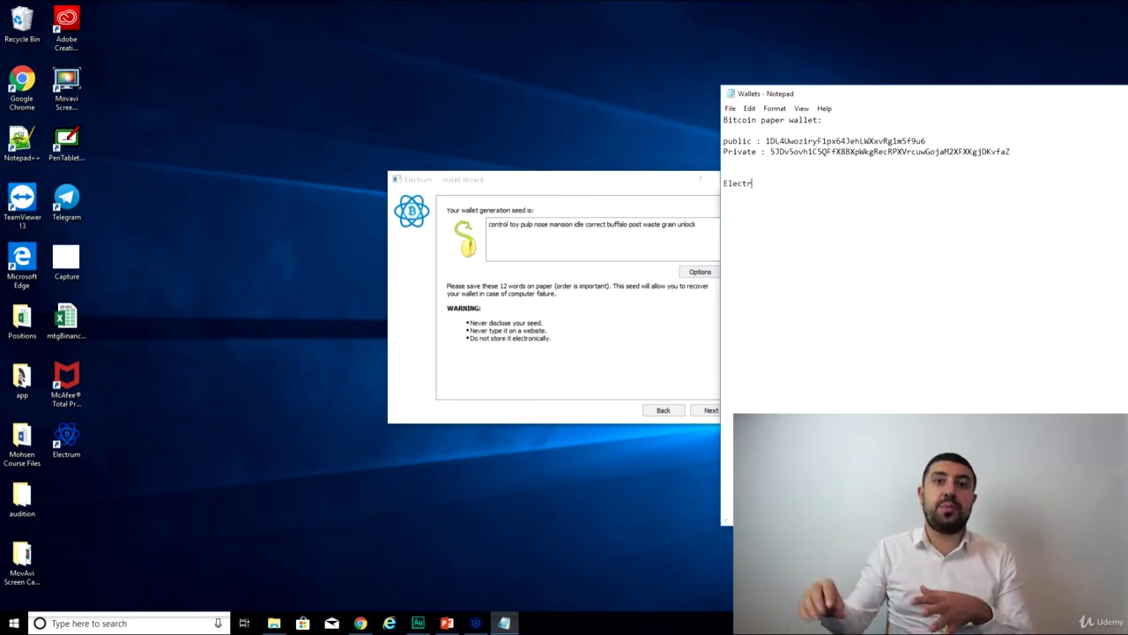
text(um)
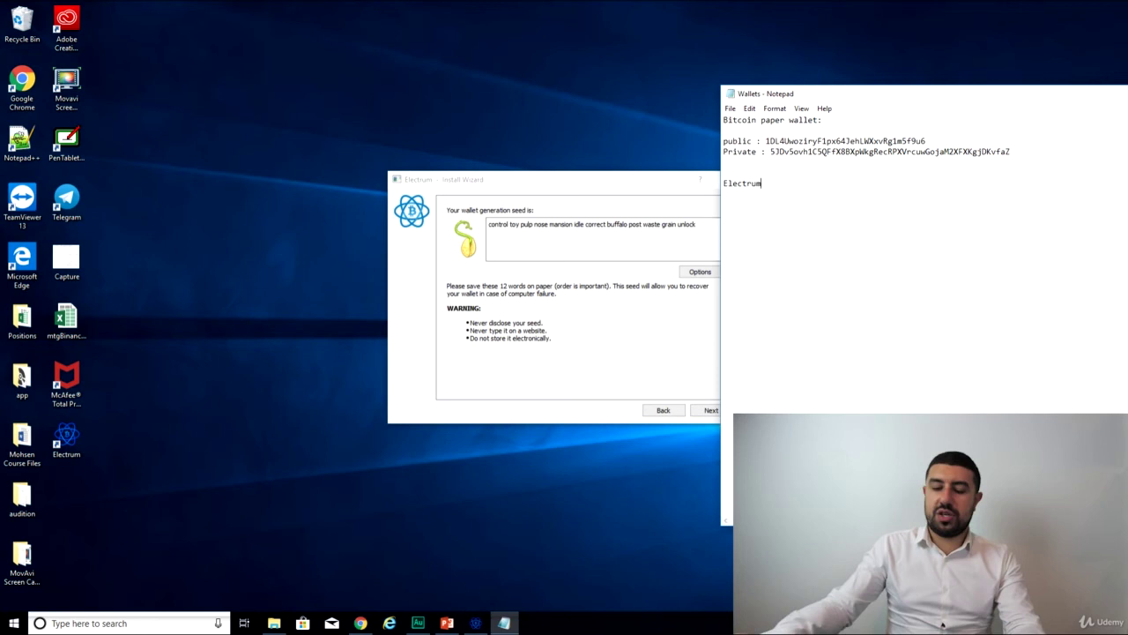
text( :)
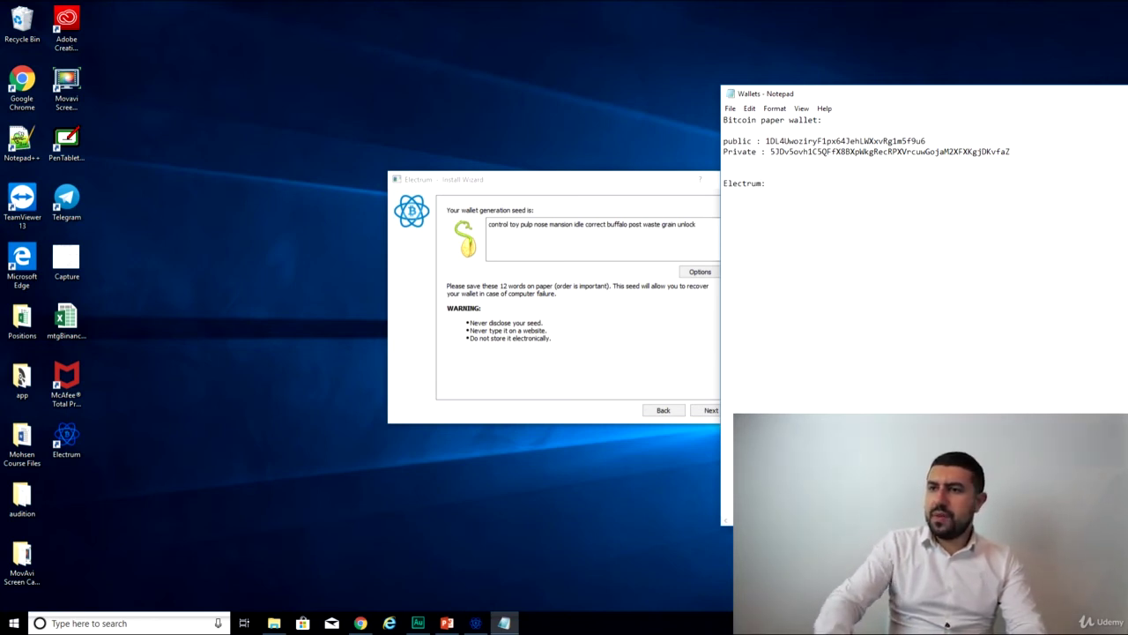
key(ctrl+v)
key(ctrl+z)
Copy the seed from the wizard, paste it after the label, and arrange both windows.
key(alt+Tab)
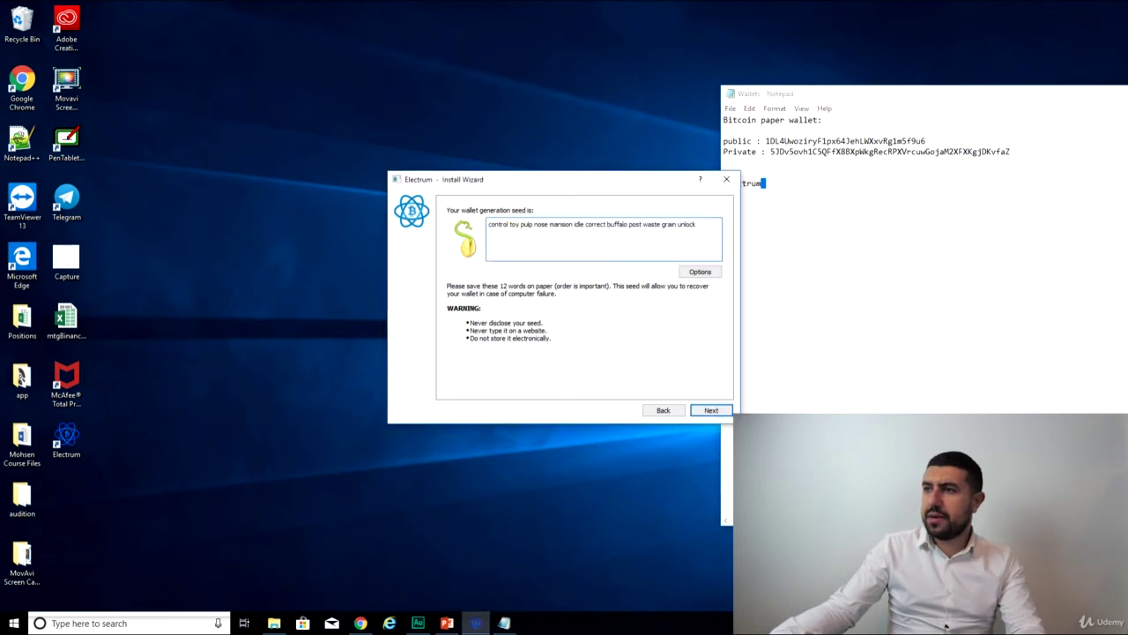
key(ctrl+a)
key(ctrl+c)
key(alt+Tab)
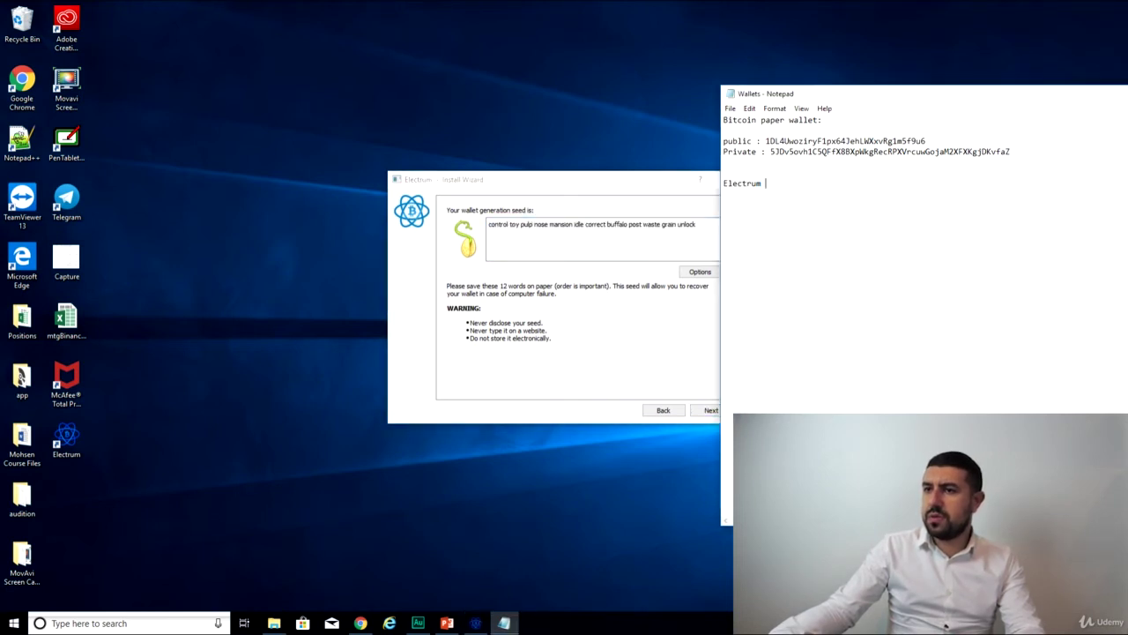
key(ctrl+v)
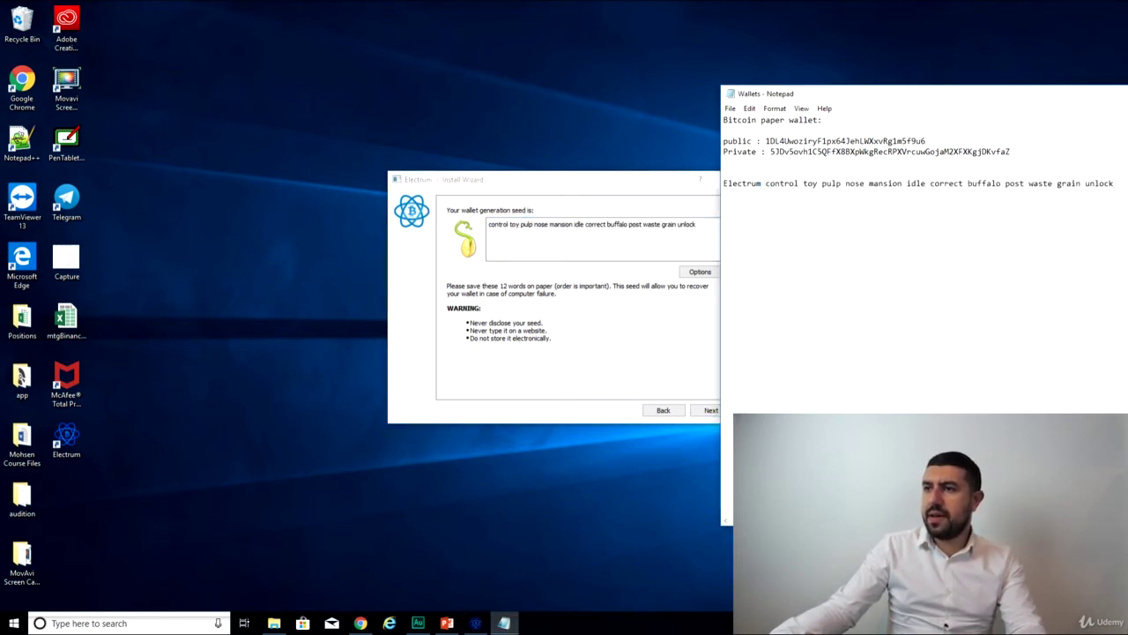
text(:)
drag(838, 93, 796, 246)
drag(529, 179, 323, 143)
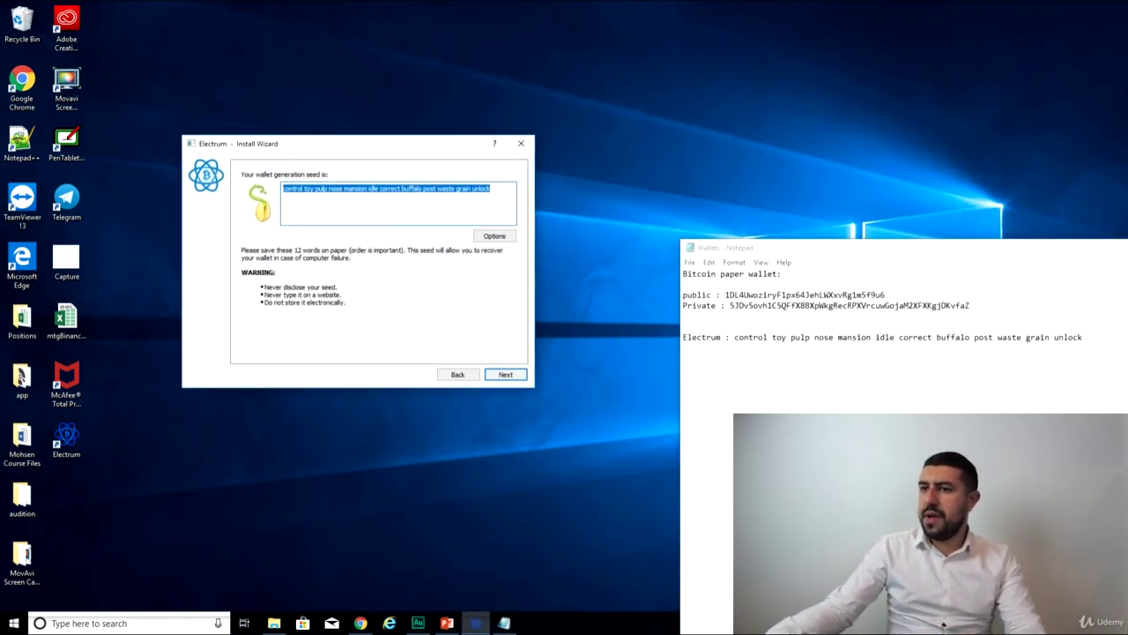
Retype the 12-word seed in the Confirm Seed box and proceed to the password step.
click(505, 374)
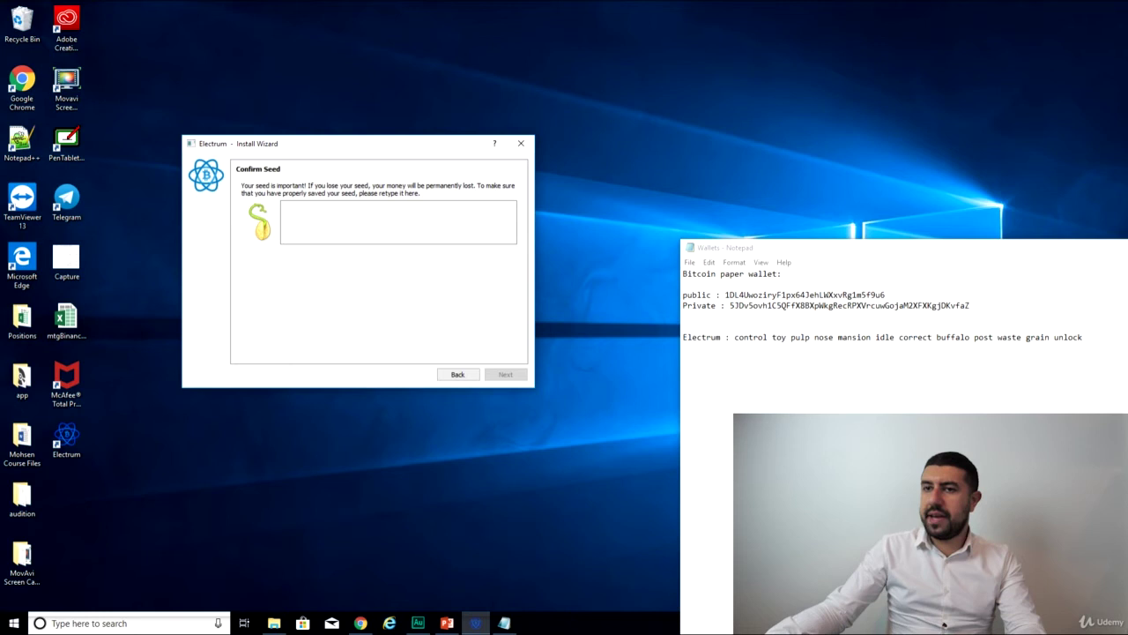
click(353, 221)
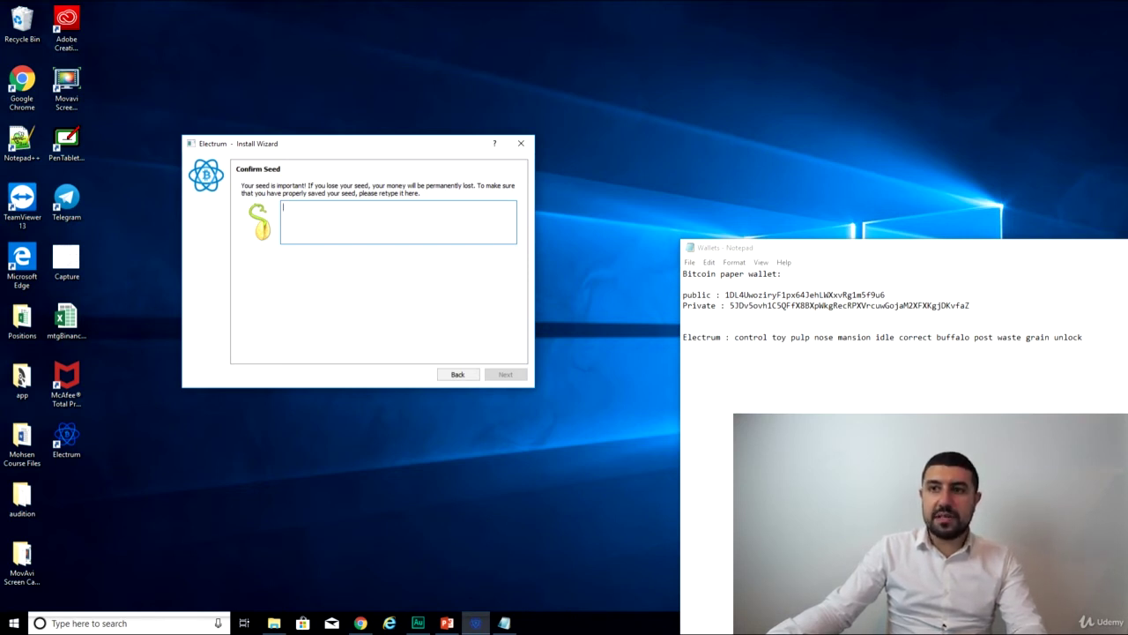
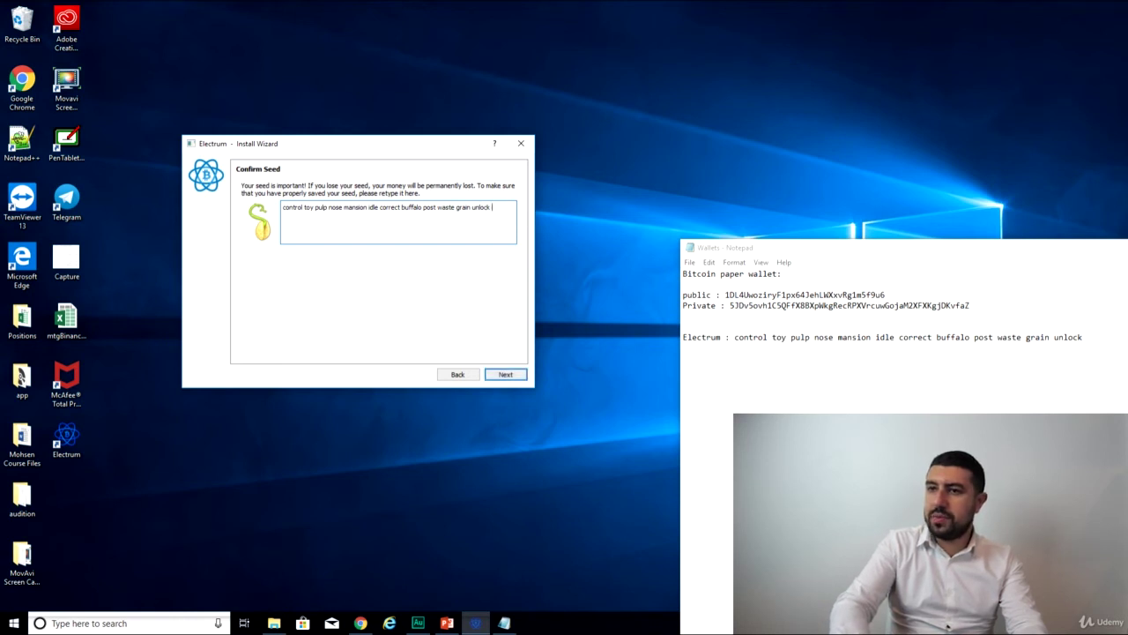
key(Return)
Write a strong wallet password in the notes file and select it.
key(Tab)
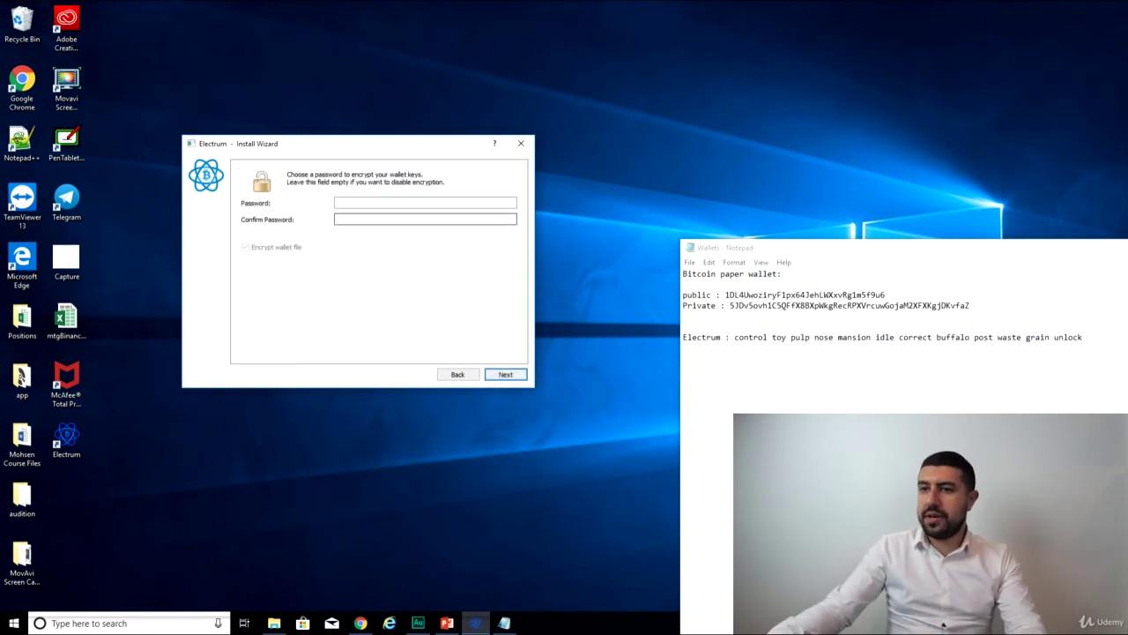
key(shift+Tab)
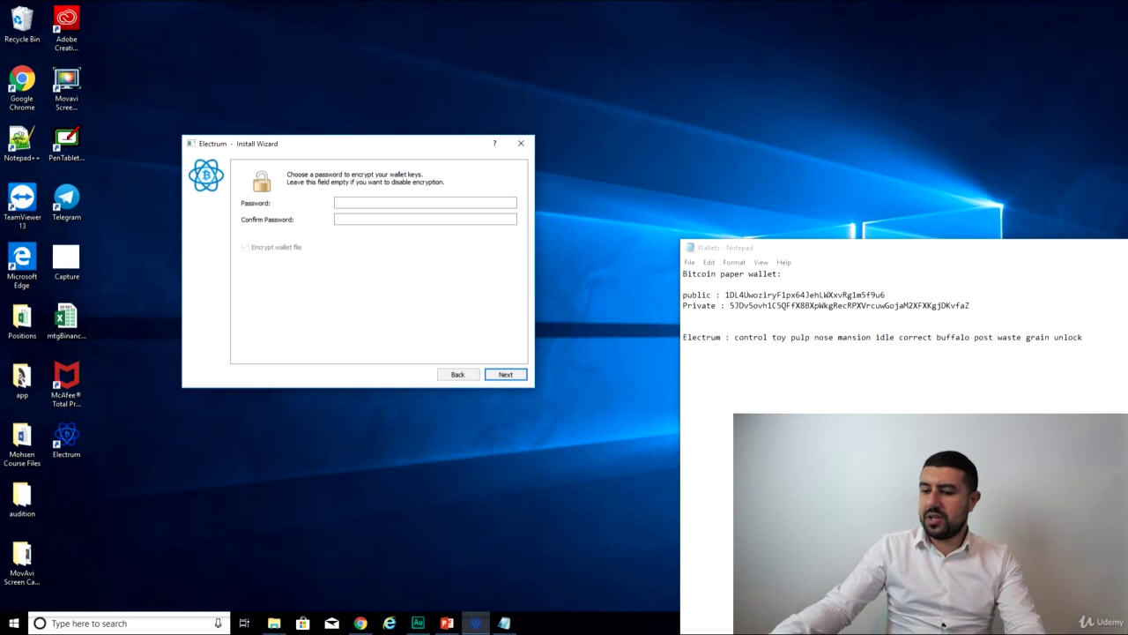
key(alt+Tab)
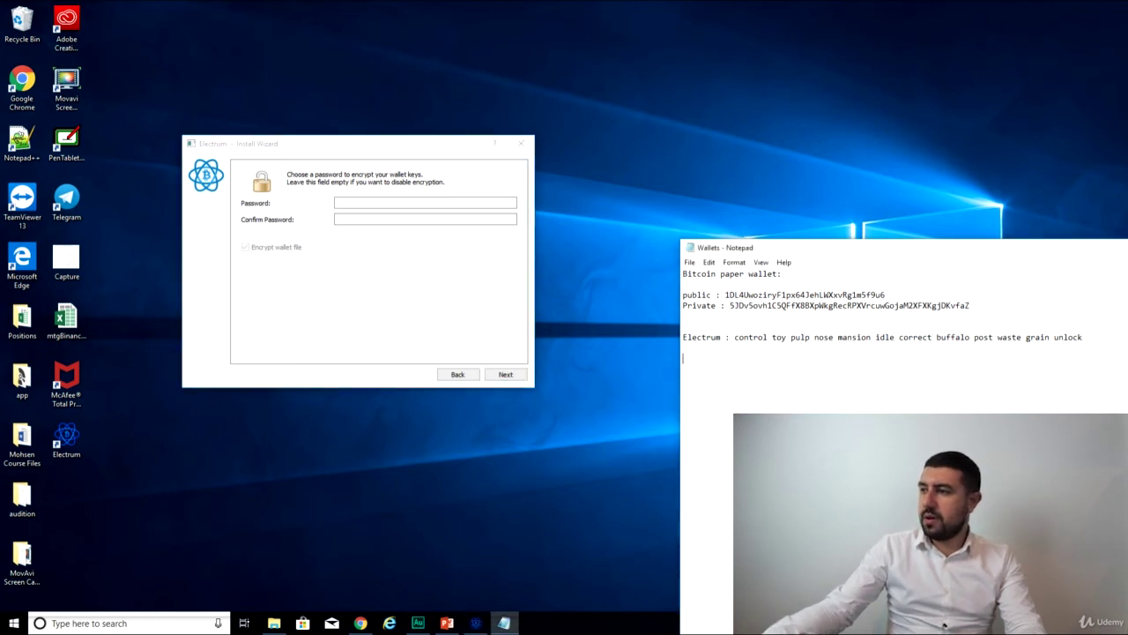
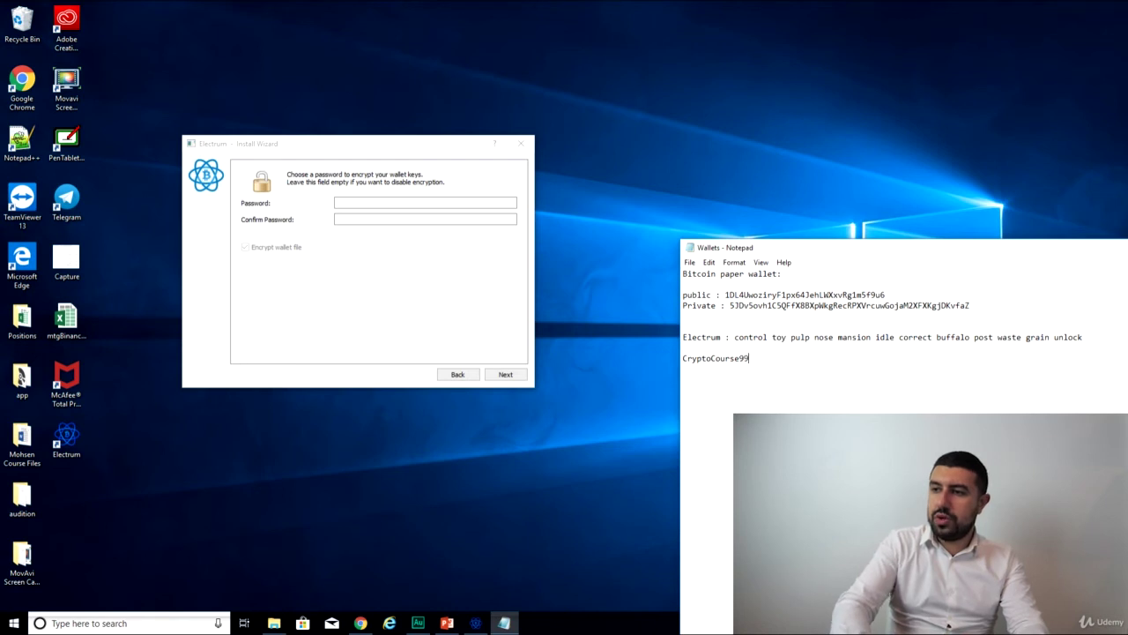
key(shift+Home)
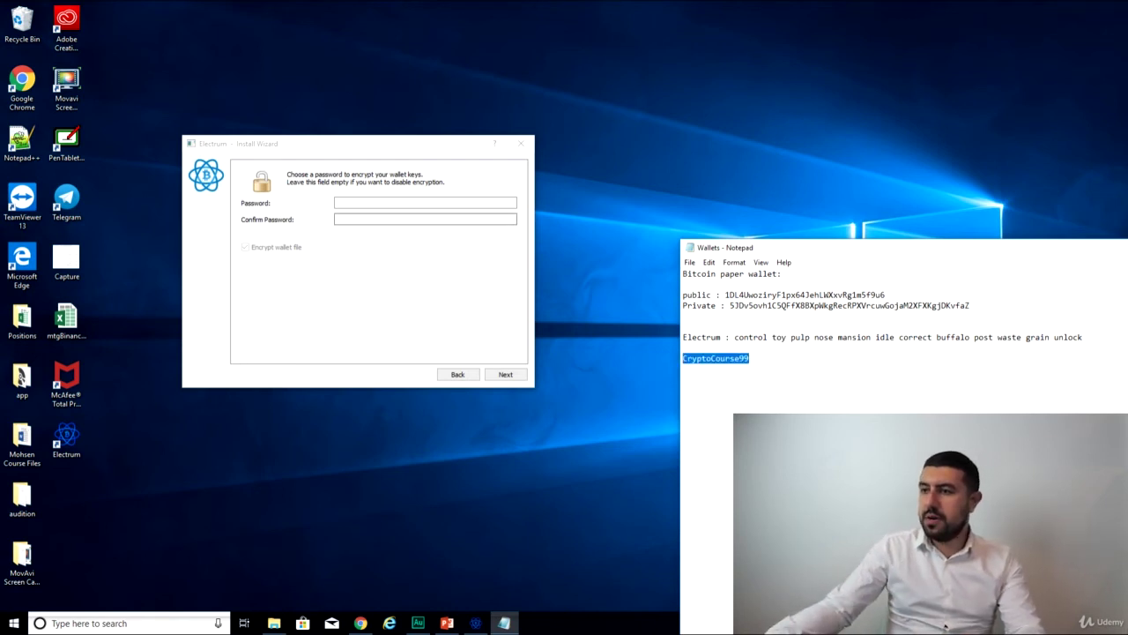
Paste the password into Password and Confirm Password with file encryption on, and finish the wallet.
key(alt+Tab)
key(ctrl+v)
key(Tab)
key(ctrl+v)
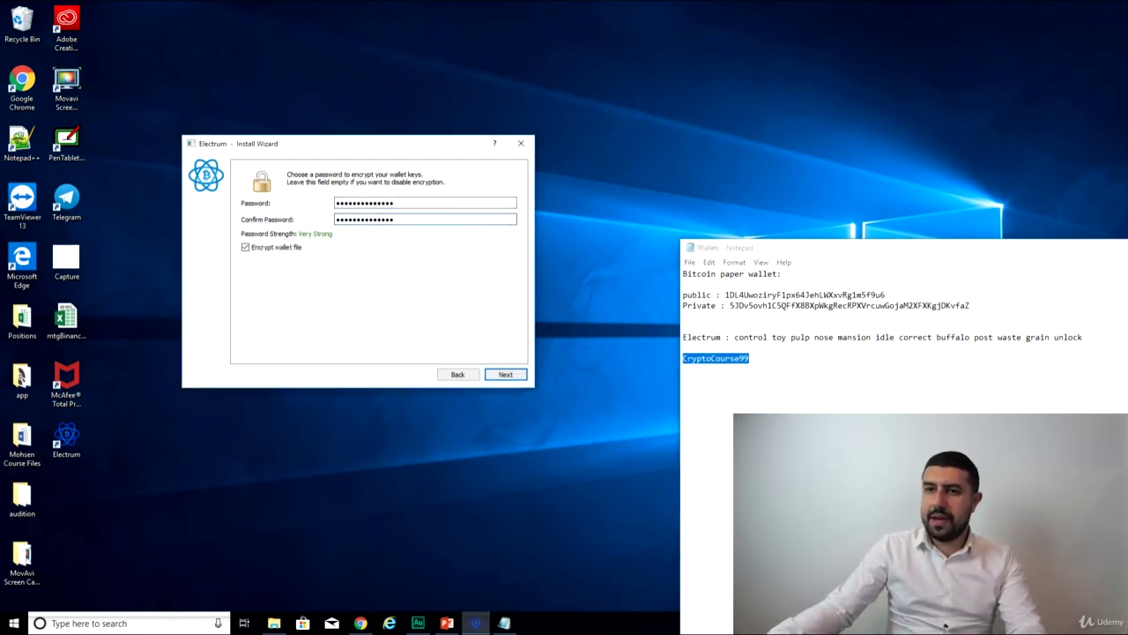
key(Return)
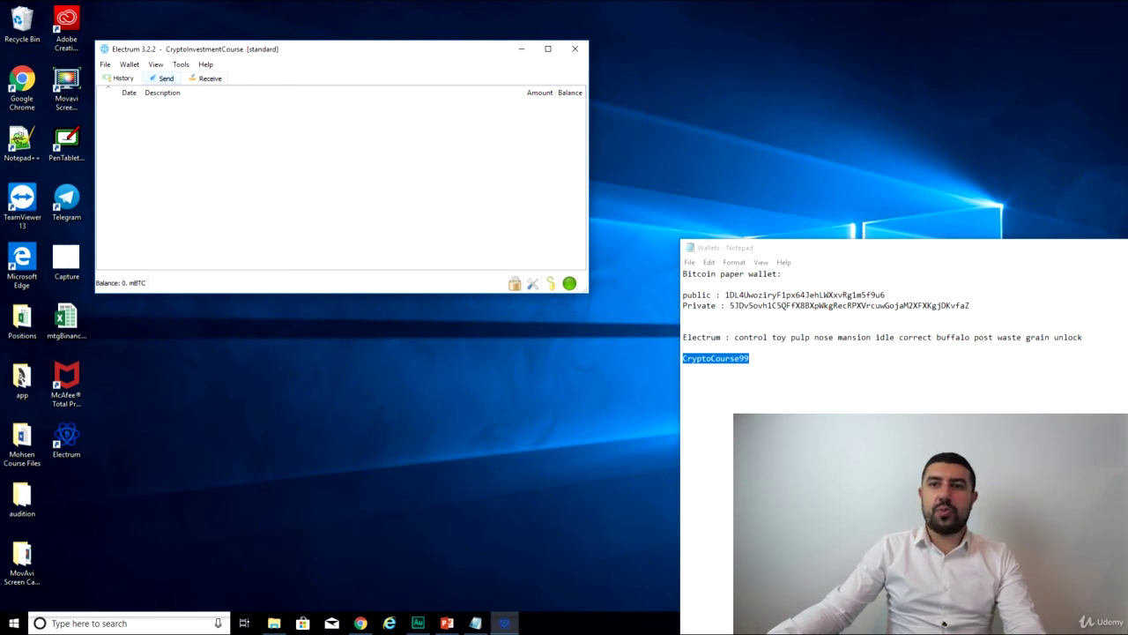
Show the Send tab and place the cursor in its Description field.
click(162, 78)
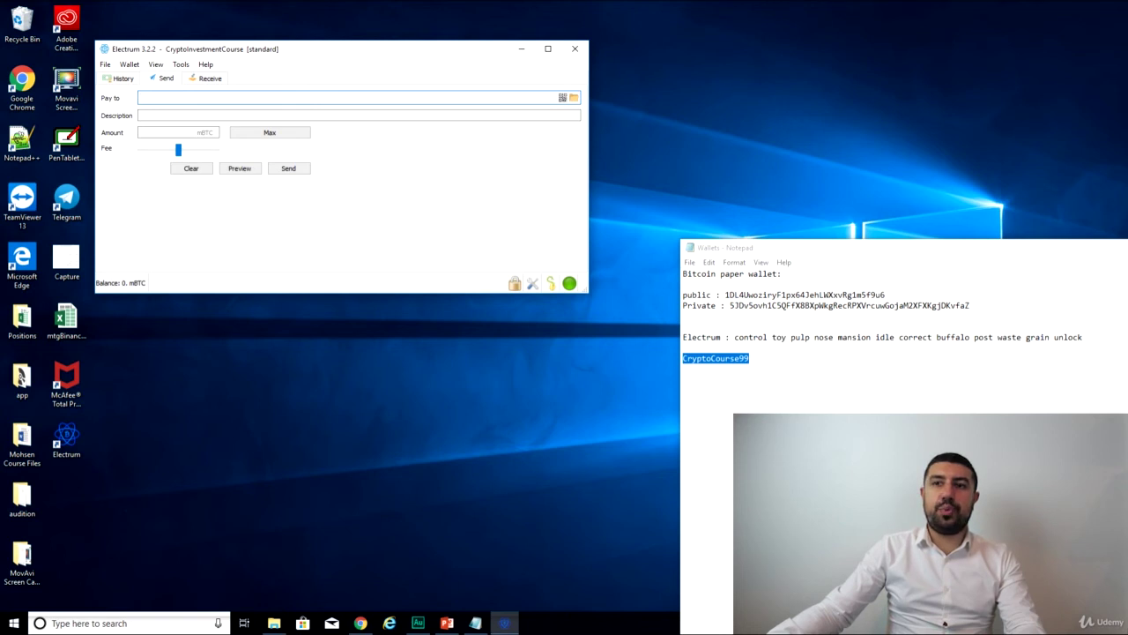
click(141, 116)
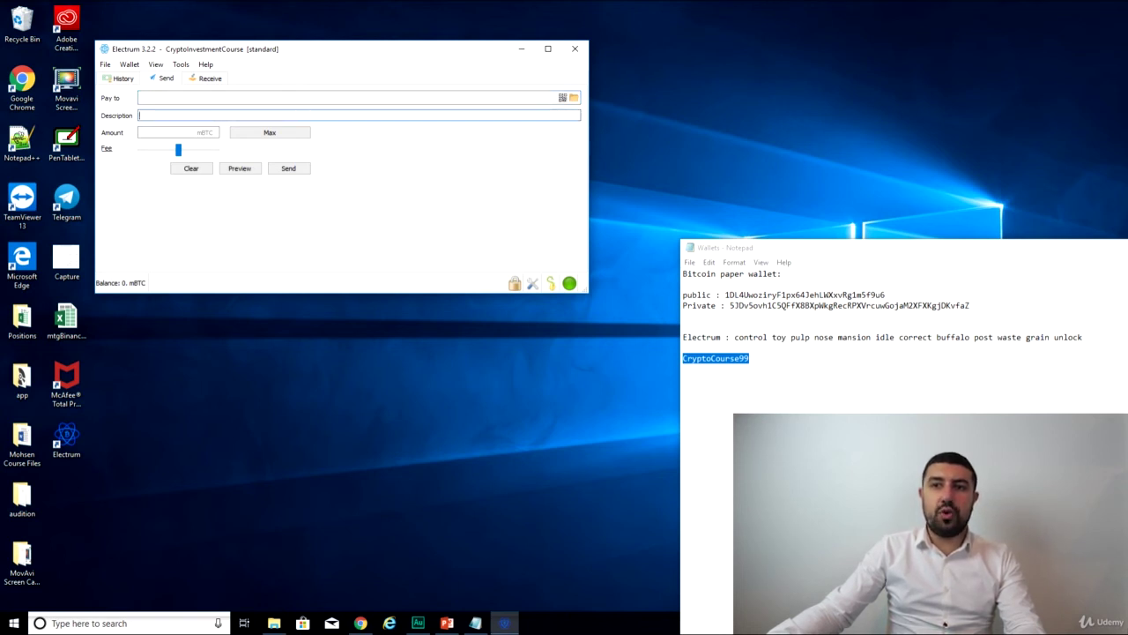
Slide the fee between next-block and slower targets, ending at 1.2 sat/byte within 5 blocks.
mouse_move(178, 150)
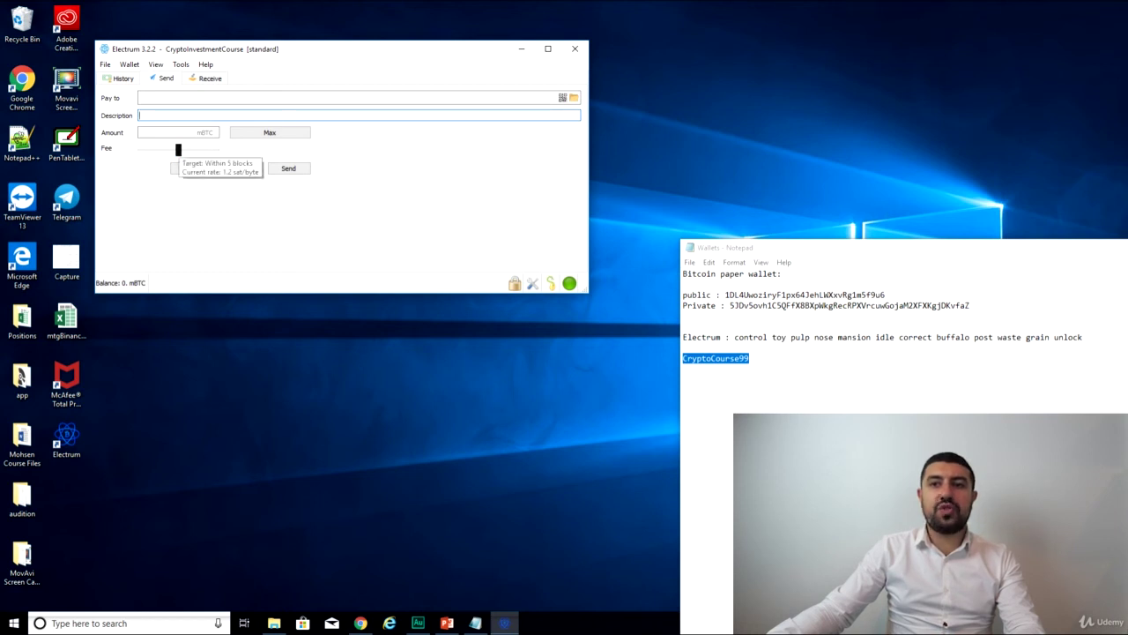
drag(178, 150, 216, 150)
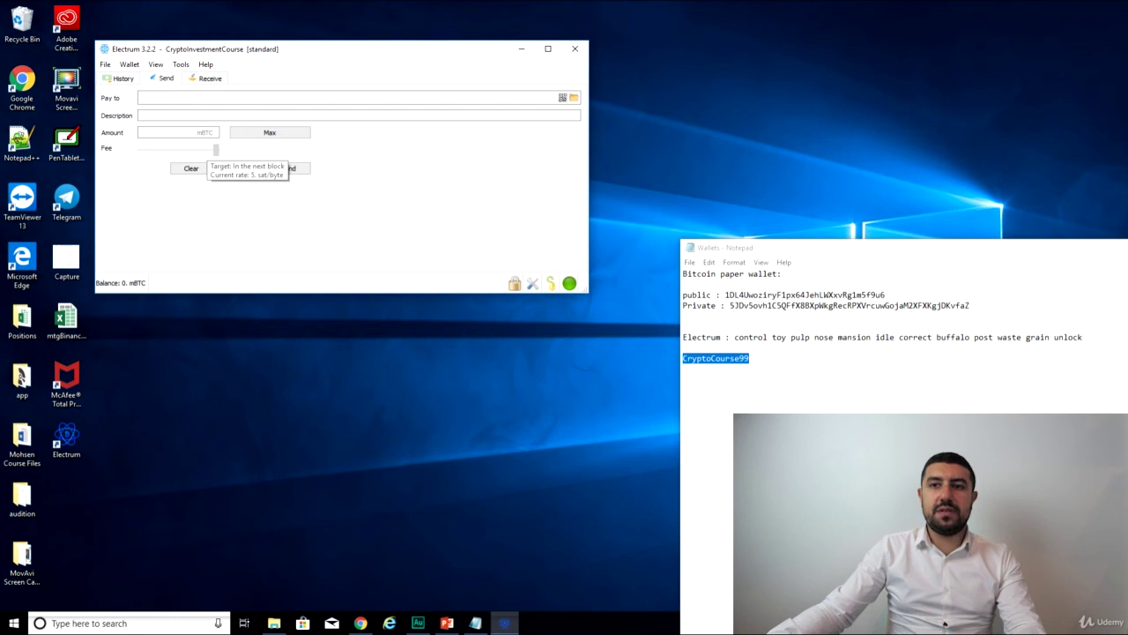
drag(216, 150, 178, 150)
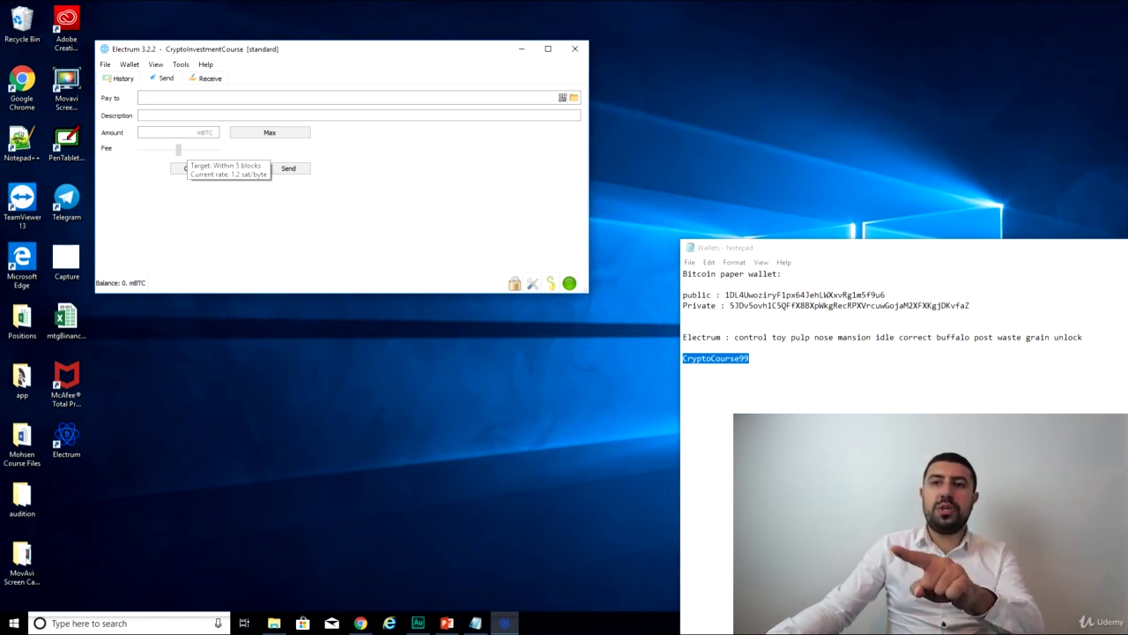
key(Right)
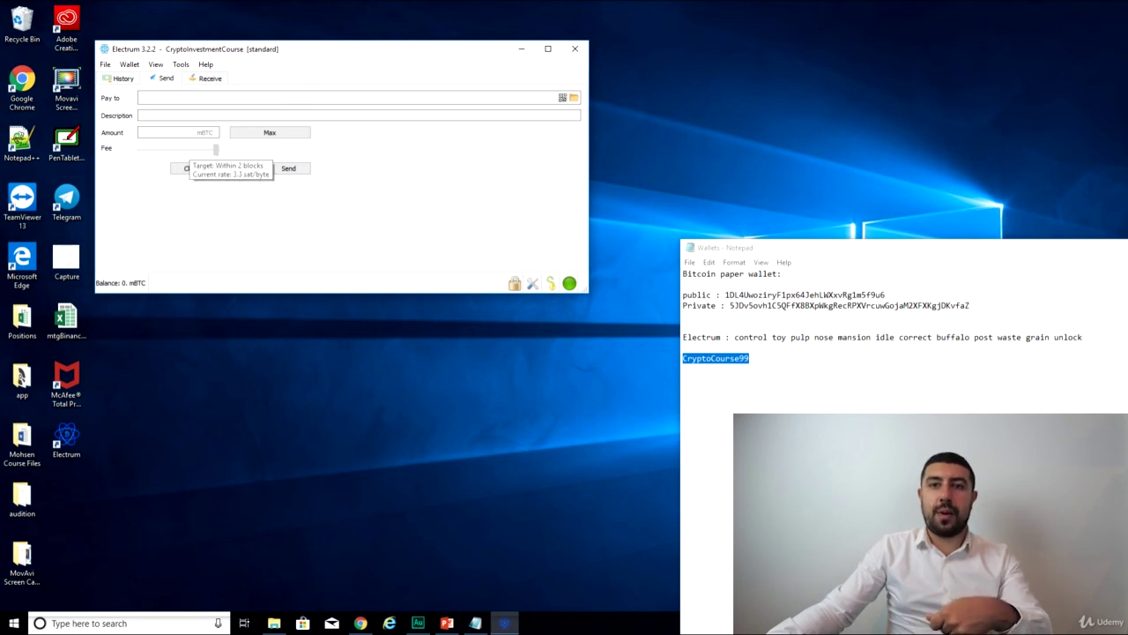
key(Right)
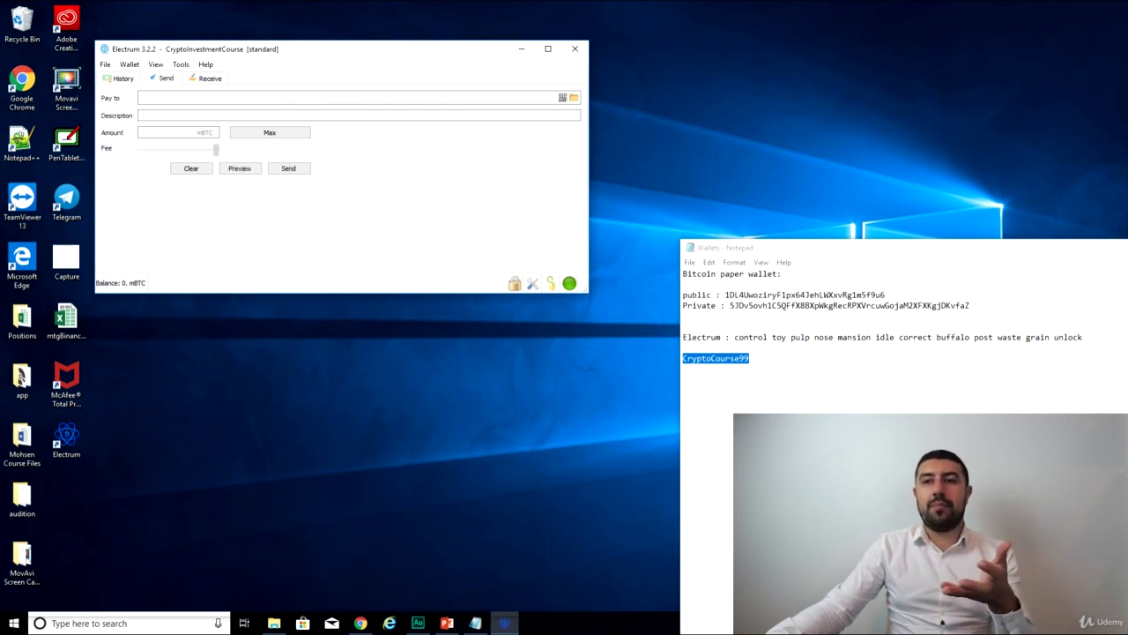
drag(215, 149, 197, 149)
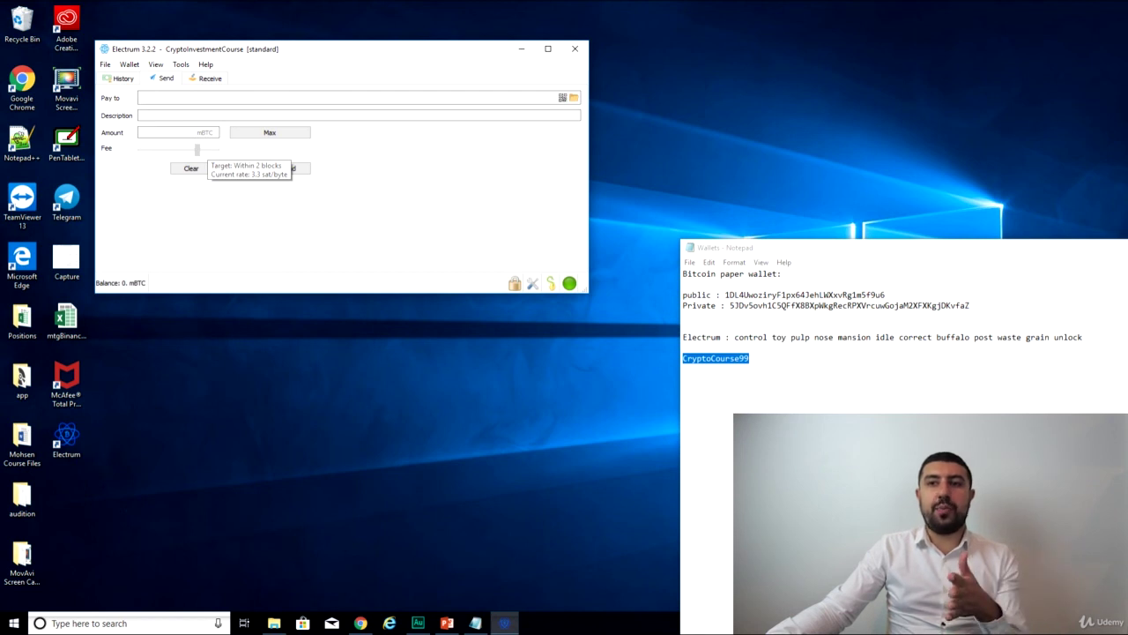
mouse_move(196, 149)
mouse_down()
mouse_move(140, 149)
mouse_move(178, 149)
mouse_up()
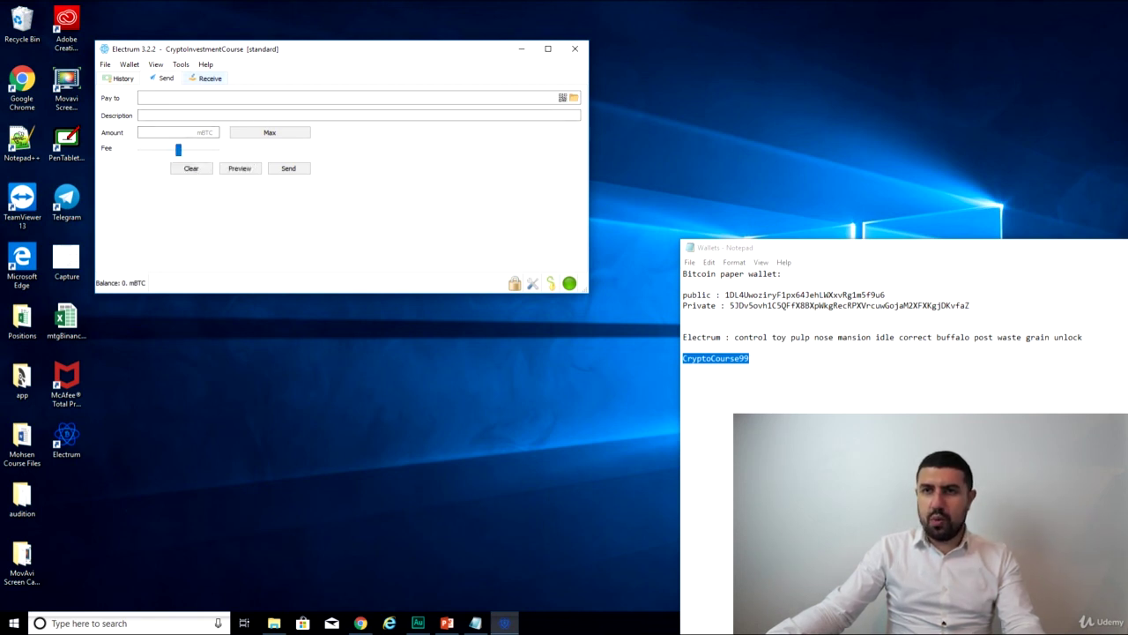
Show the Receive tab and highlight the full receiving address beside its QR code.
click(208, 78)
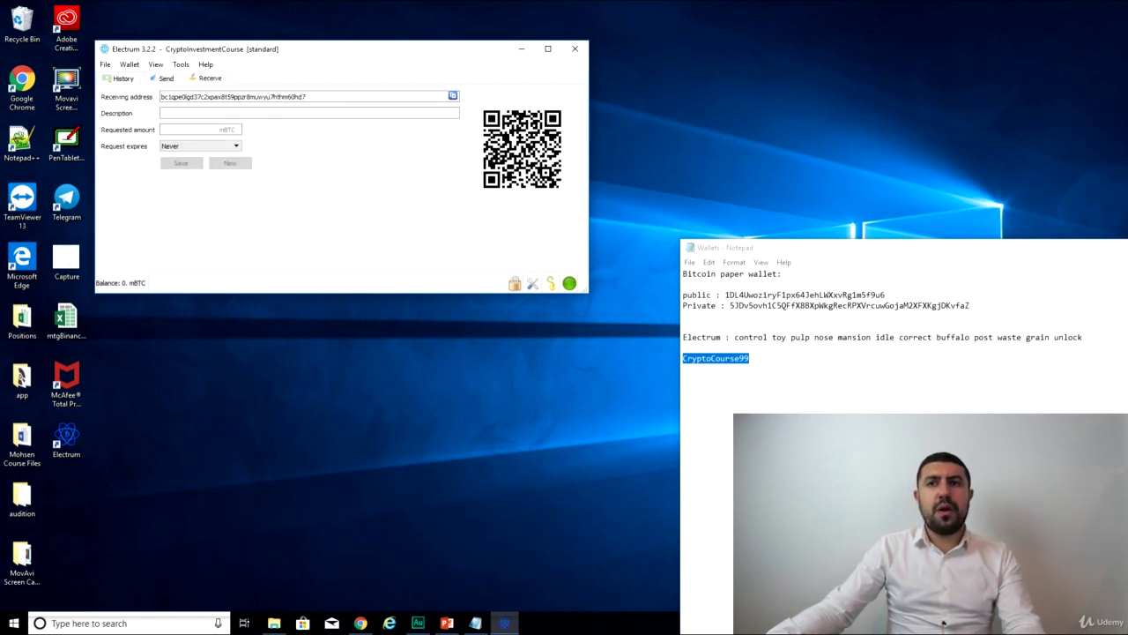
drag(306, 96, 162, 96)
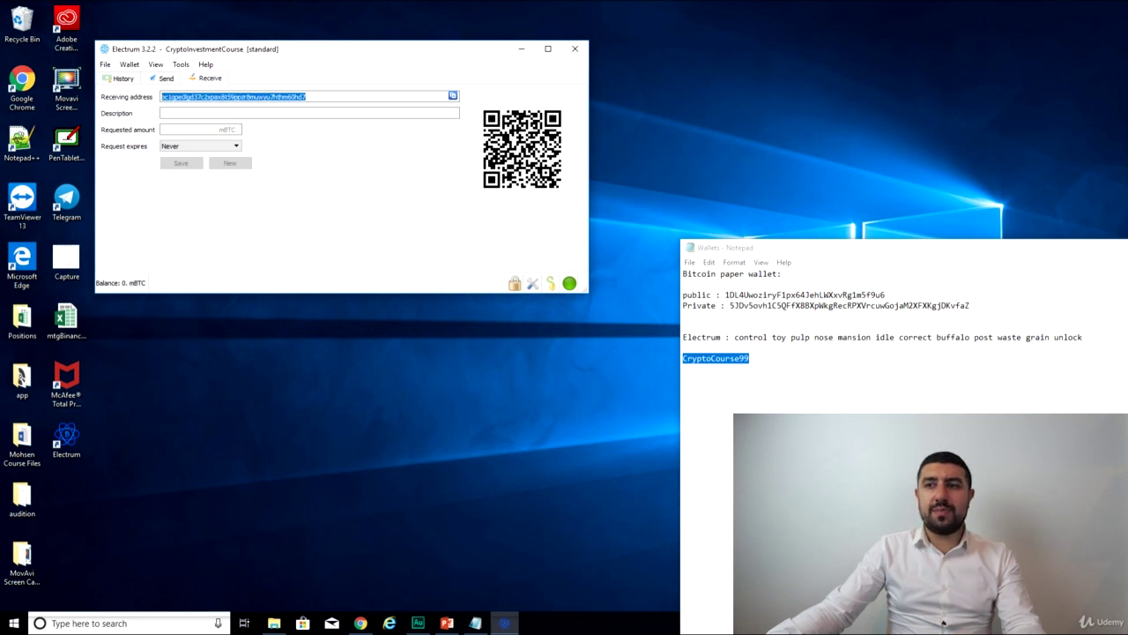